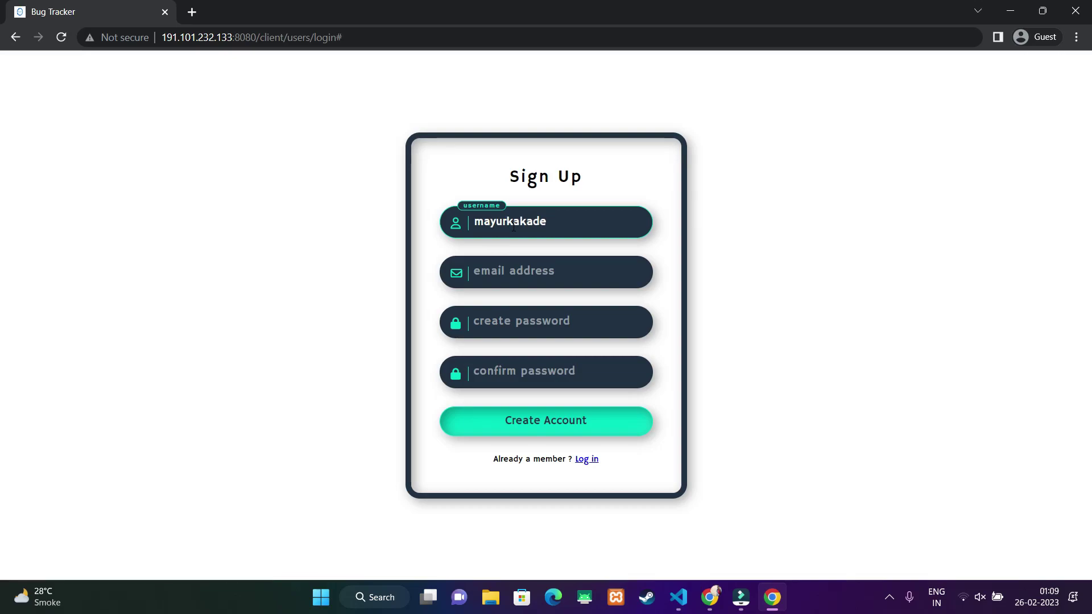
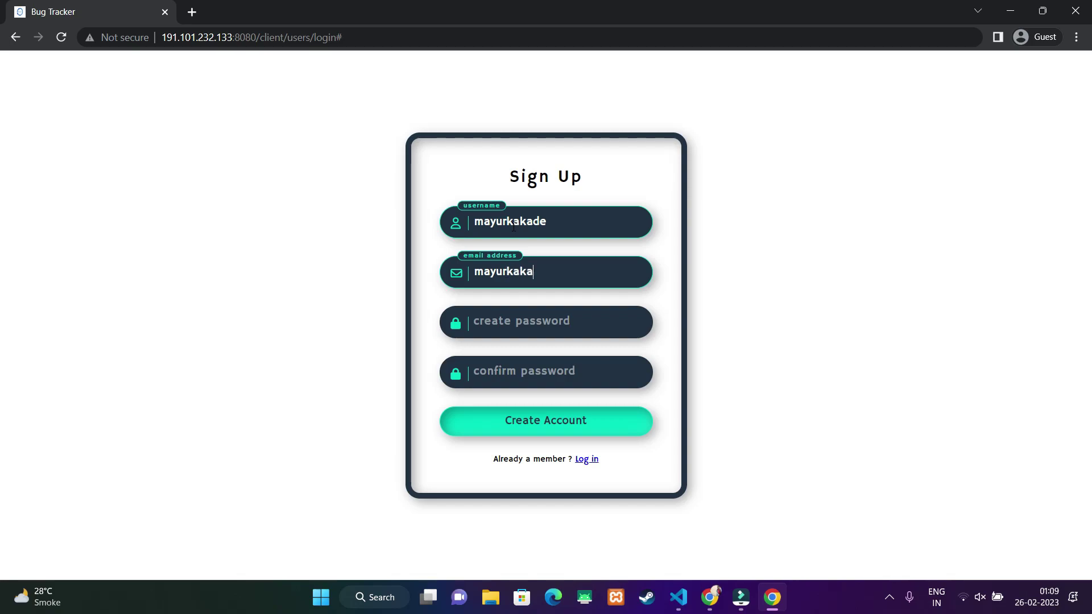
- Sign up with the user's e-mail address and a matching password to create the account
key(Tab)
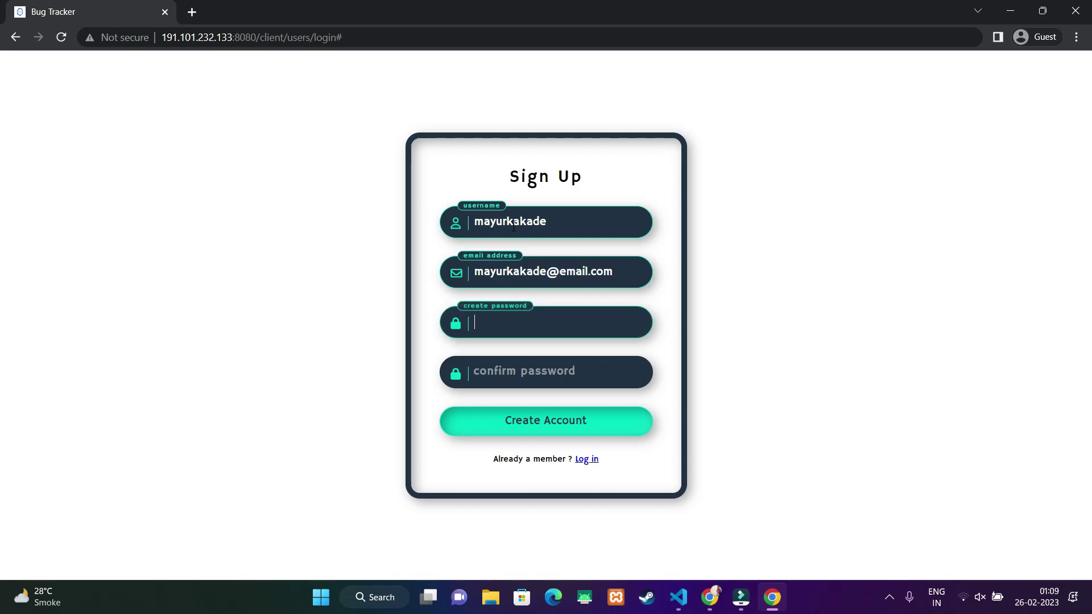
text(m)
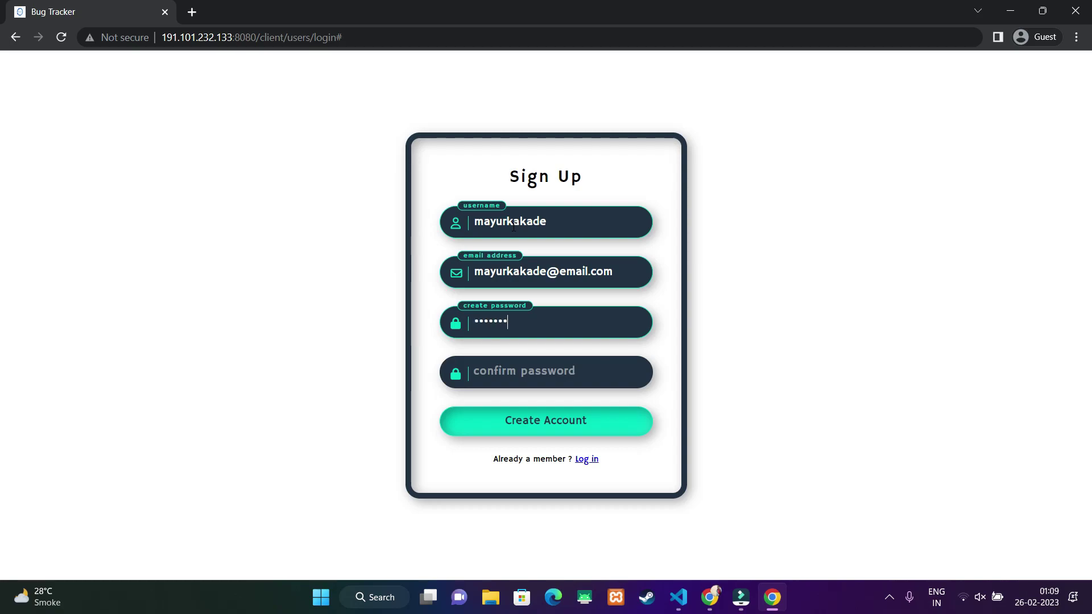
key(Tab)
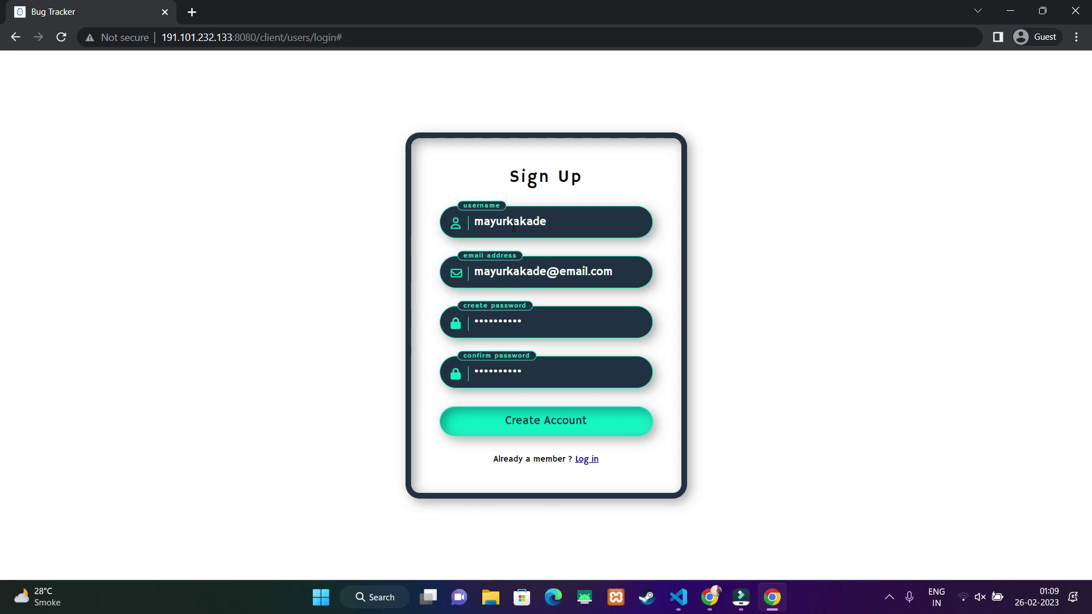
click(551, 430)
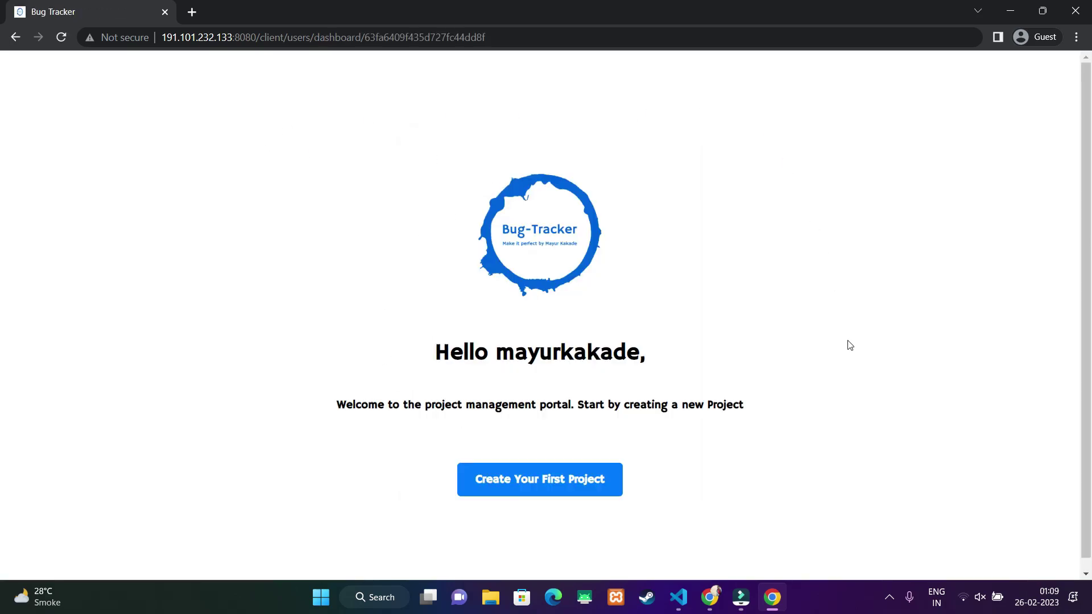
- Create project 'The Vaidya Application' with its hospital-management description
click(549, 482)
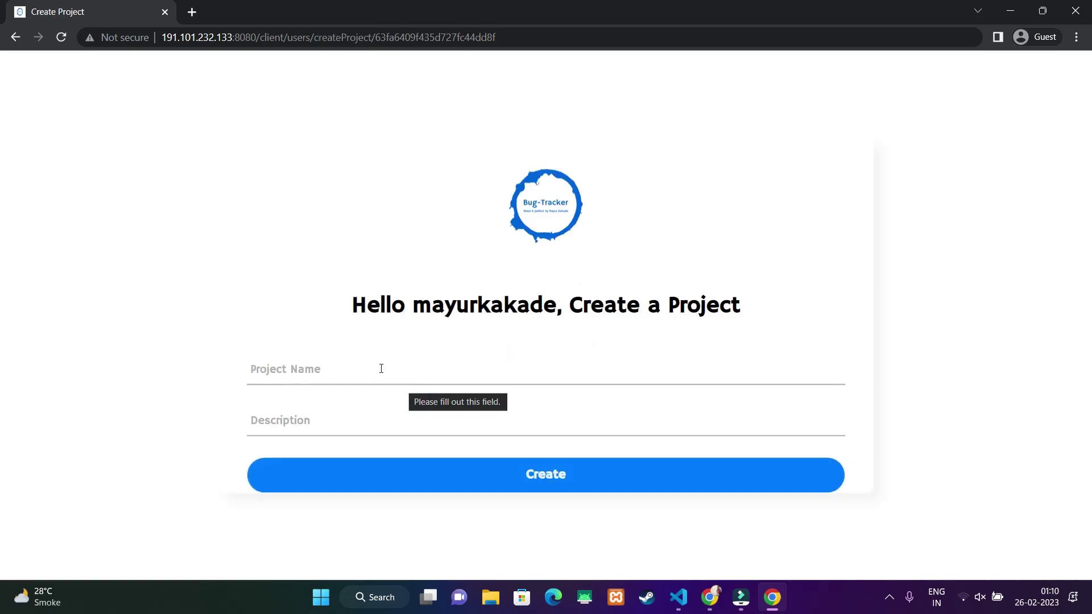
click(381, 369)
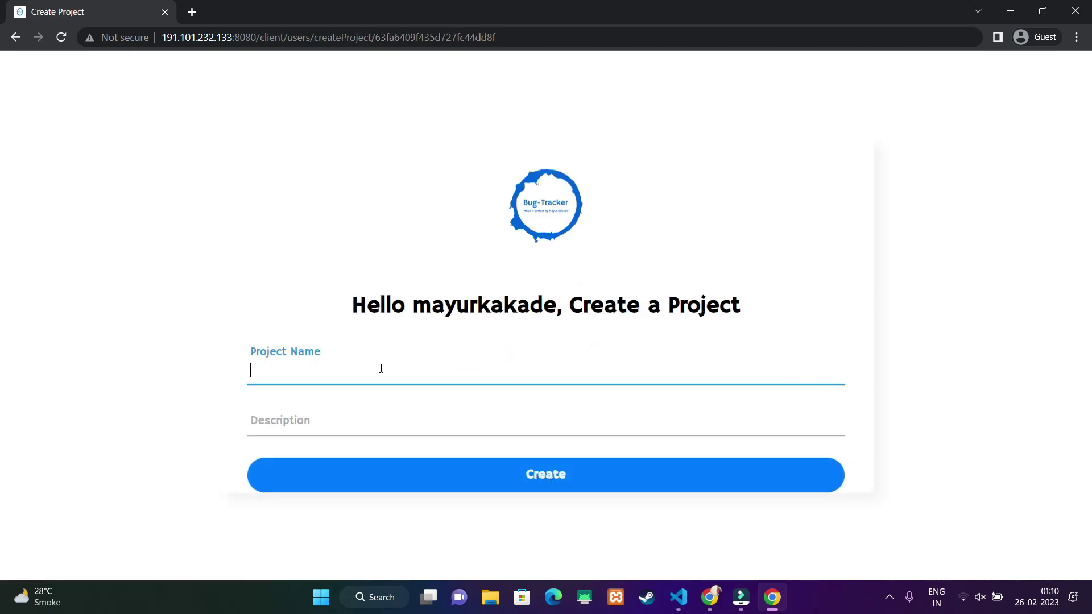
text(The Vaidya Application)
key(Tab)
text(A complete doctors, patients and hospital management application that keeps track of all operations and manage)
text(ment of the h)
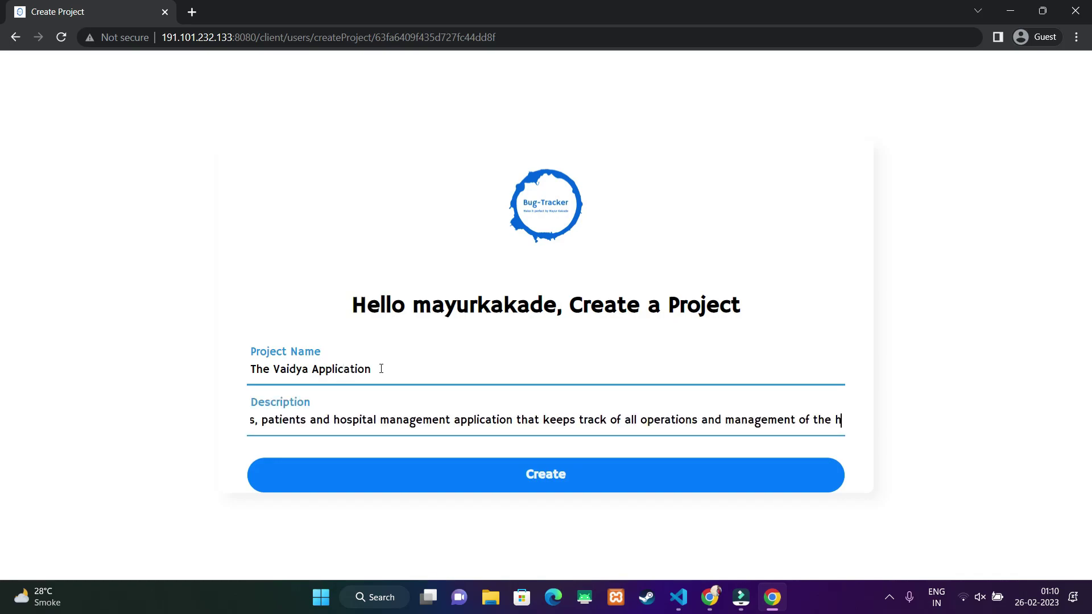
text(ospital)
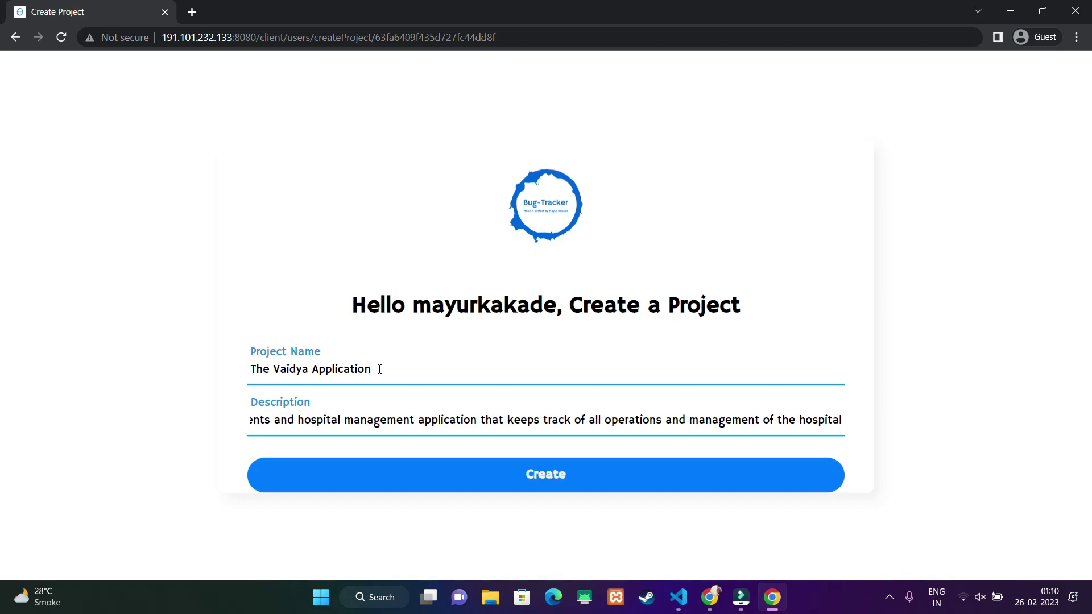
click(559, 473)
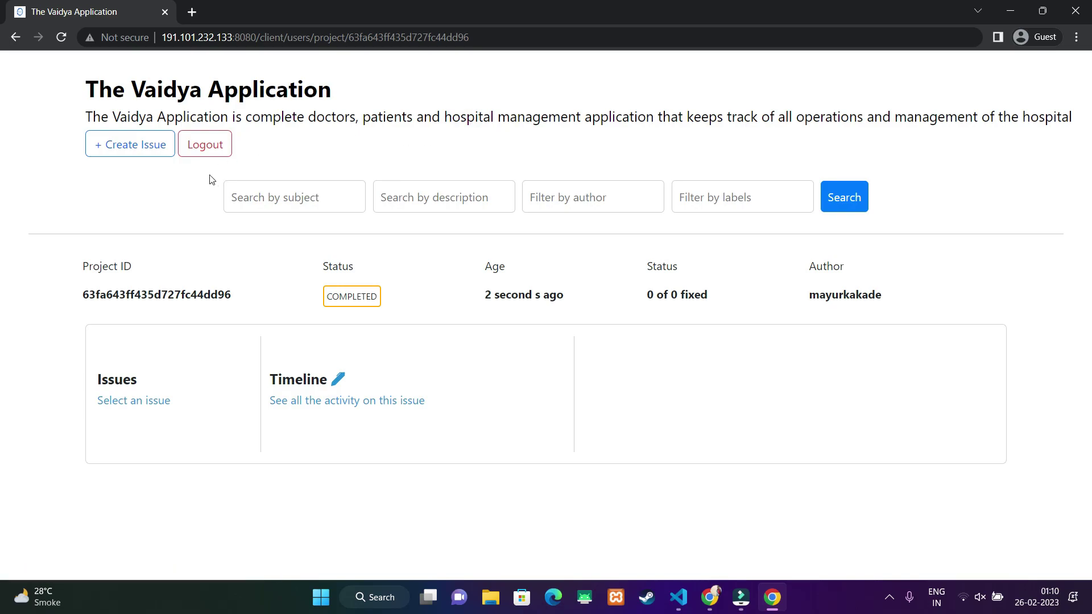
- Try the subject, description, author and labels search boxes, then log out and go back
click(319, 195)
click(429, 195)
click(575, 201)
click(700, 197)
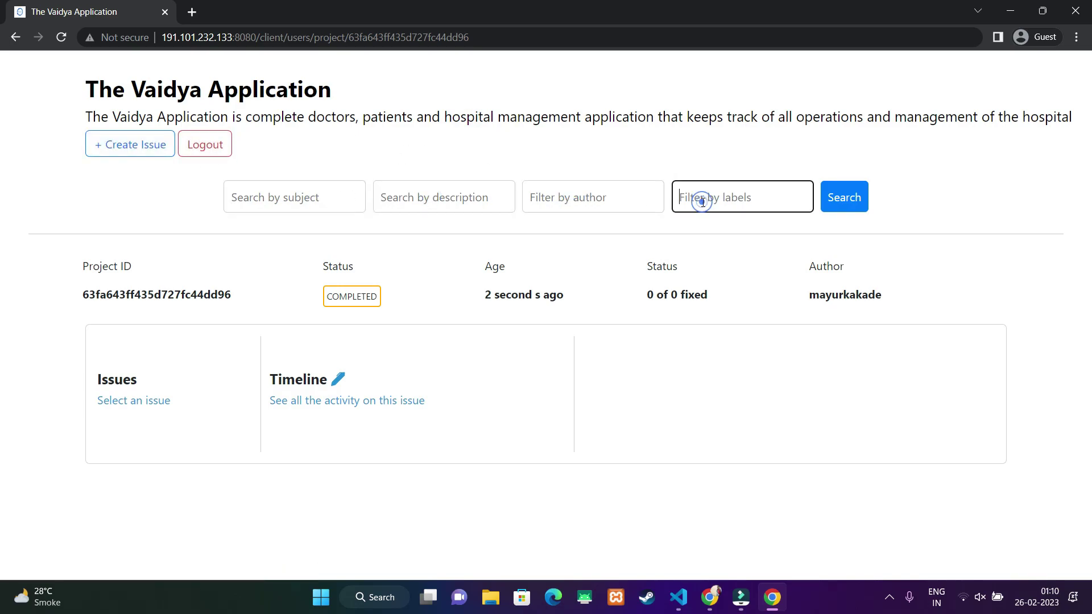
click(222, 149)
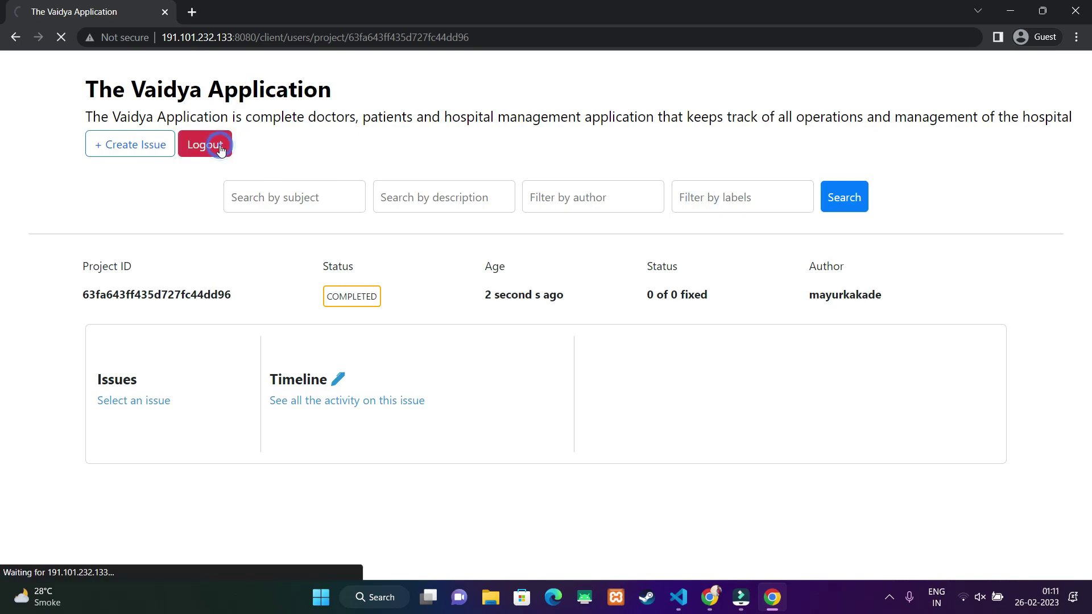
click(18, 39)
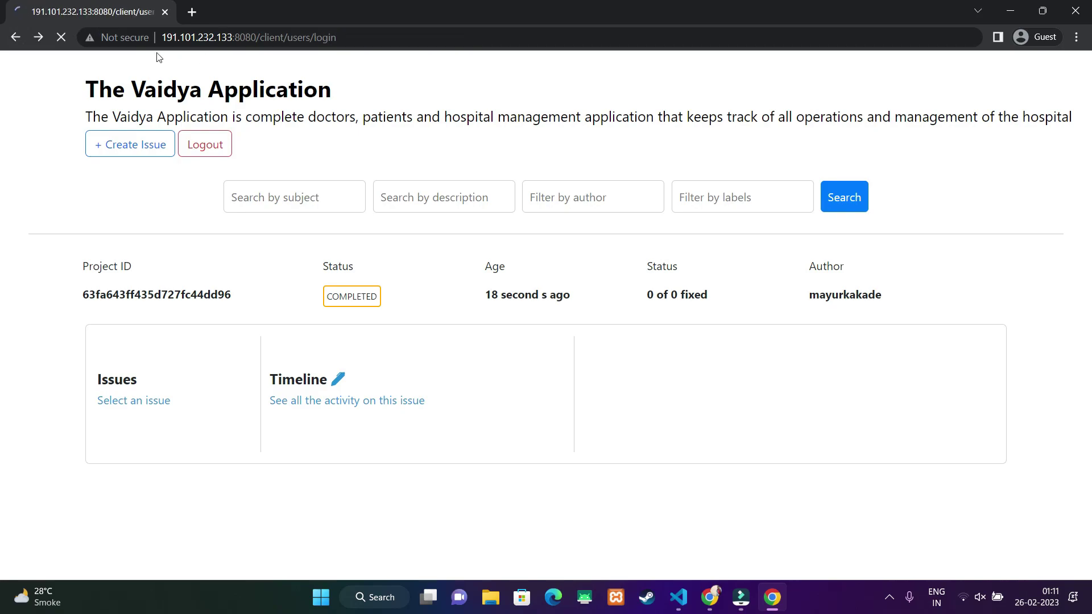
- Return to the login page and sign in with the account's username and password
click(59, 38)
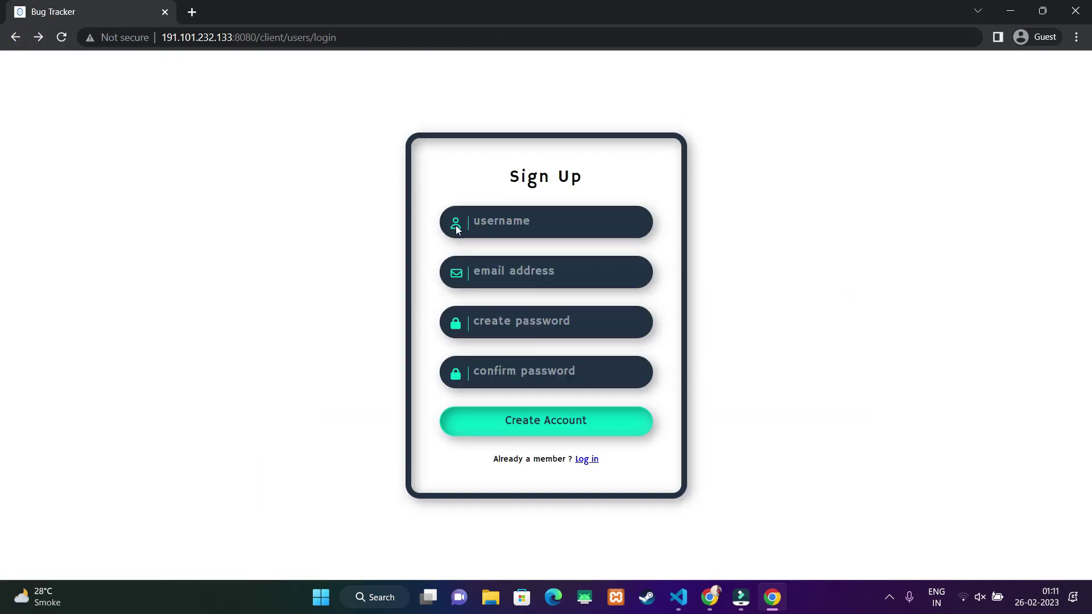
click(582, 461)
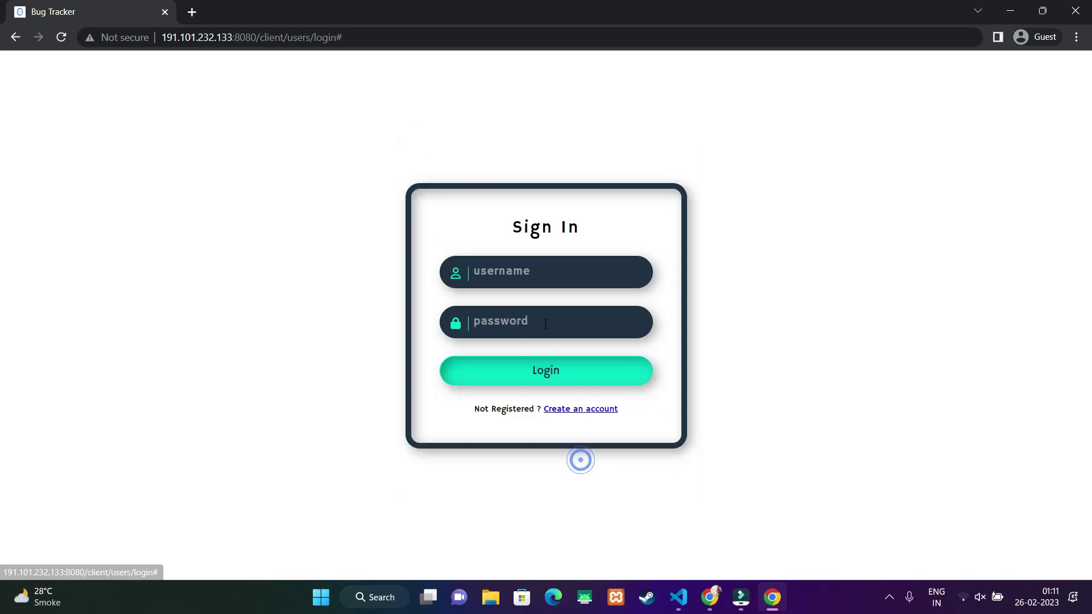
click(512, 272)
key(Tab)
text(*******)
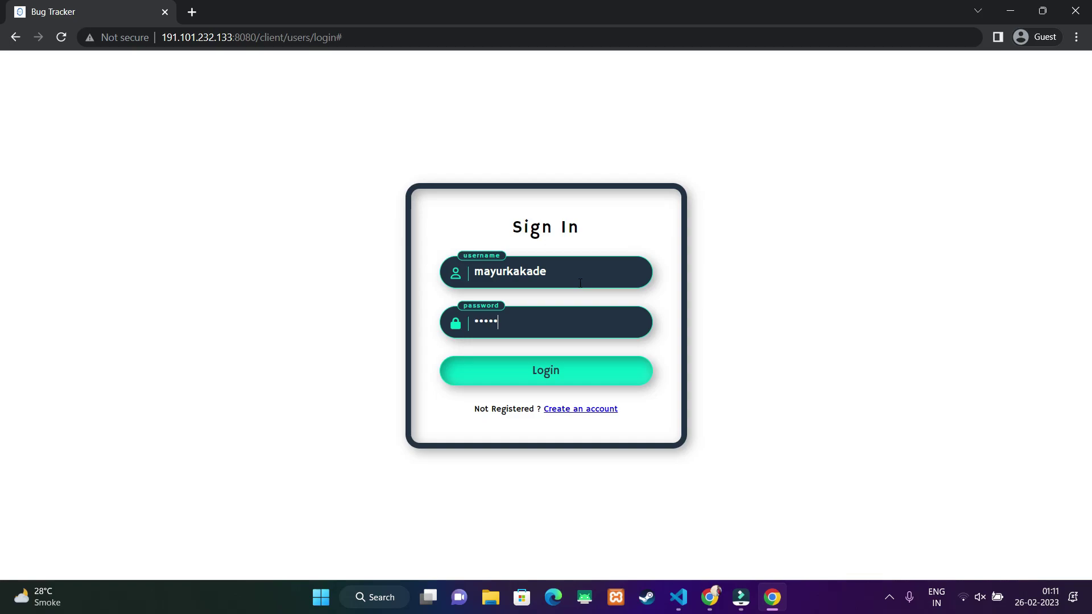
click(577, 369)
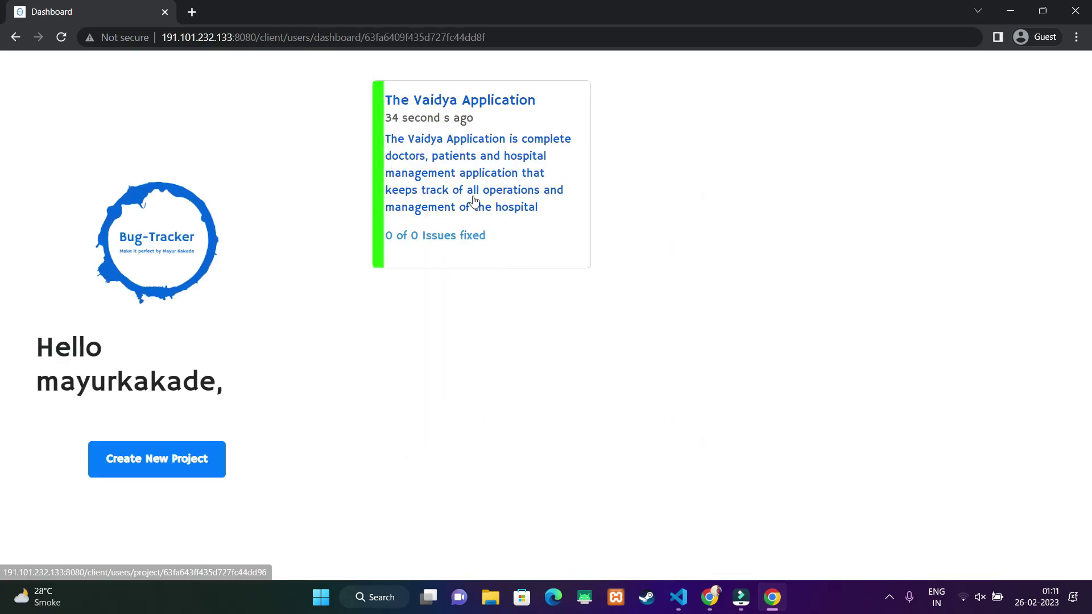
- Create project 'The Reader Application', described as tracking reading habits, then return to the dashboard
click(480, 178)
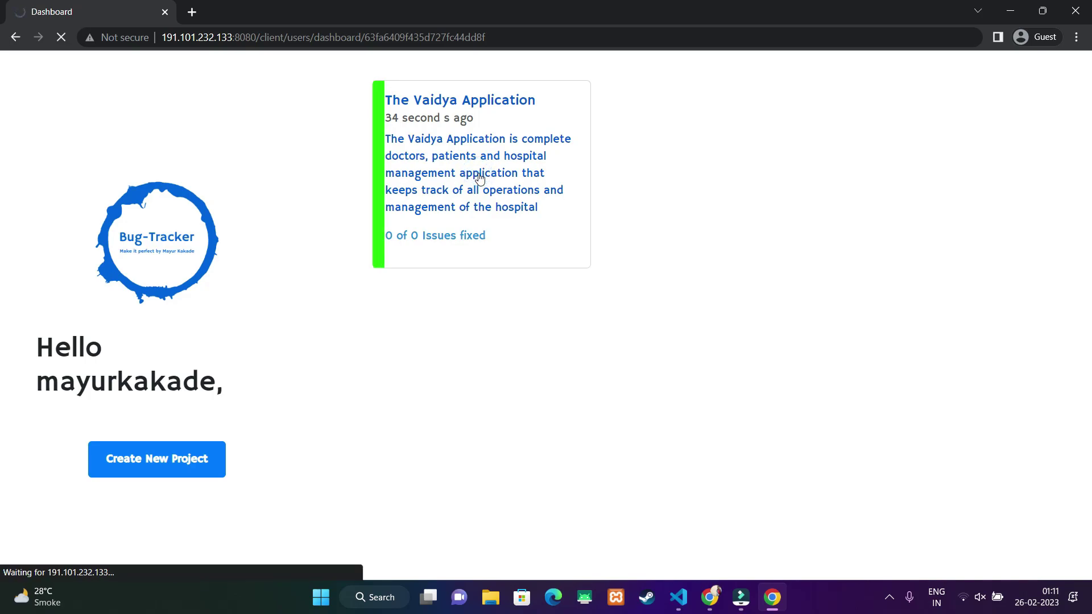
key(alt+Left)
click(149, 459)
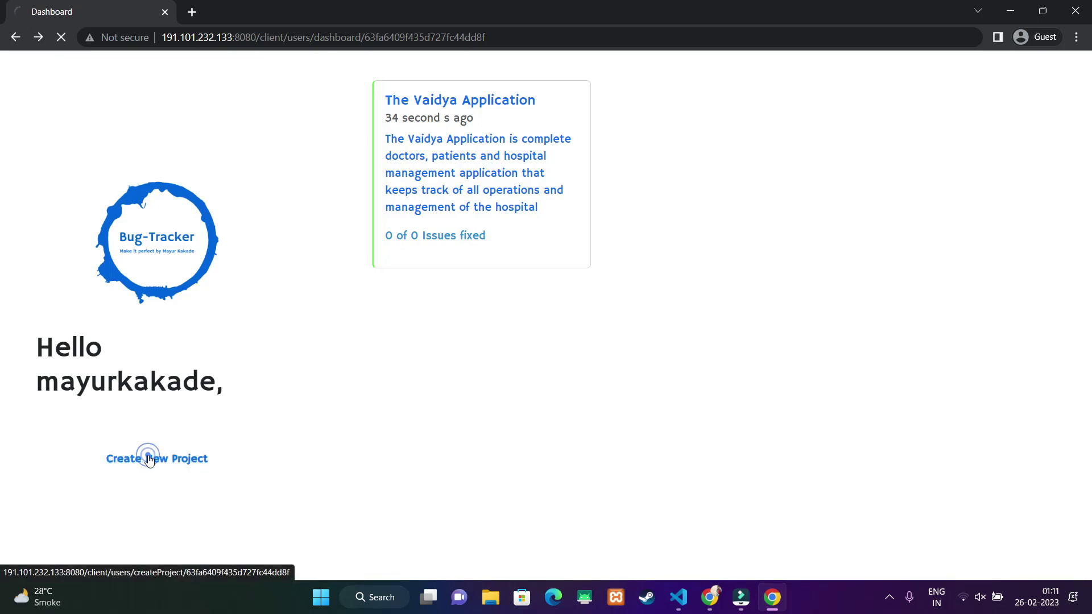
click(362, 360)
text(T)
text(he Reader Application)
key(Tab)
text(Reader application is used to track reading habits)
click(532, 475)
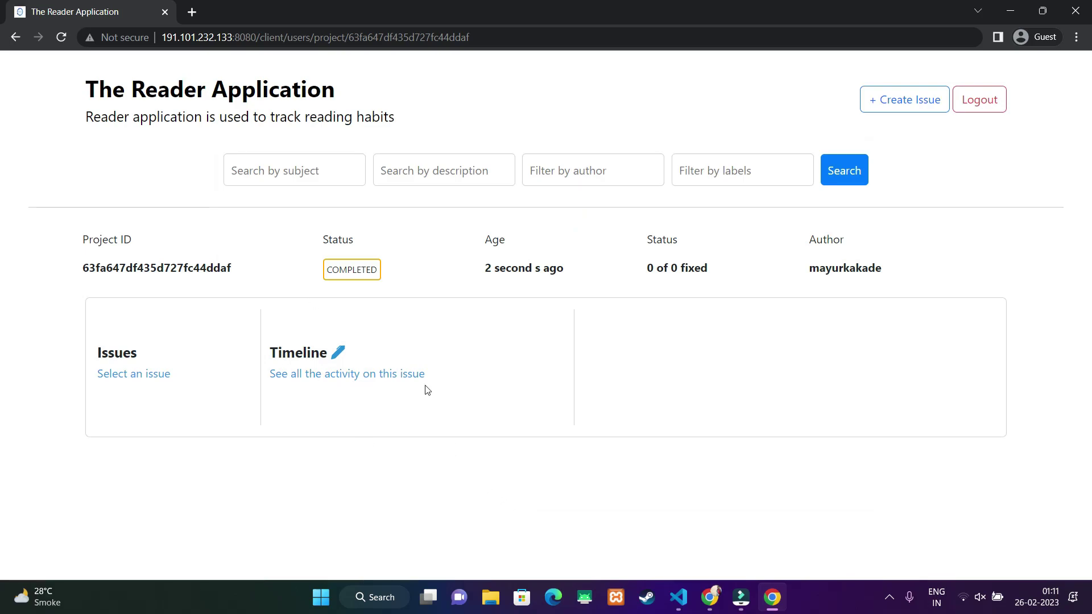
click(16, 37)
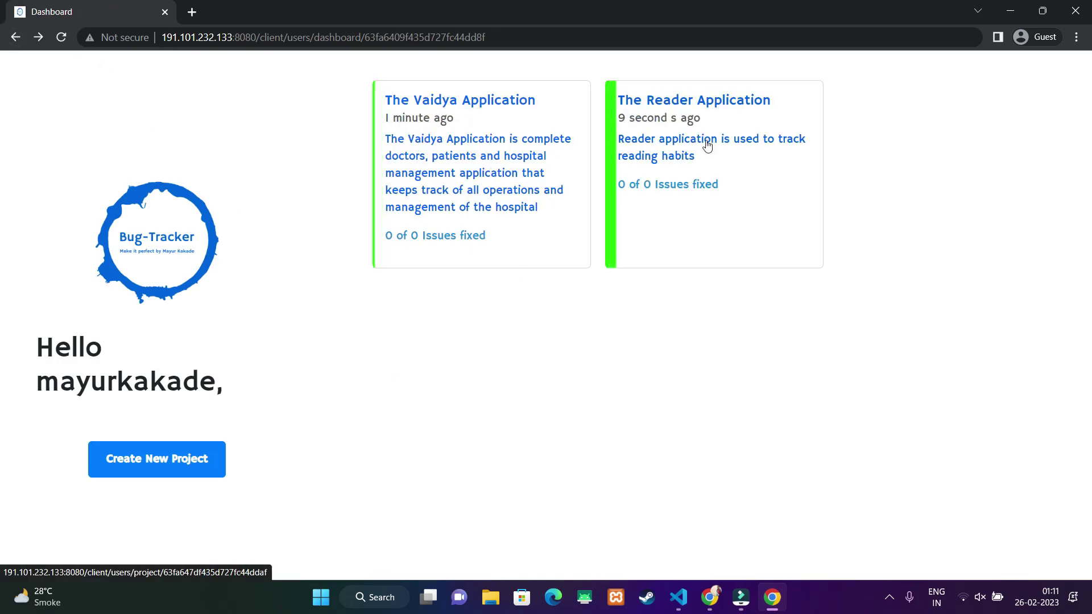
- In The Reader Application, create the issue 'The landing page fails to load'
click(679, 105)
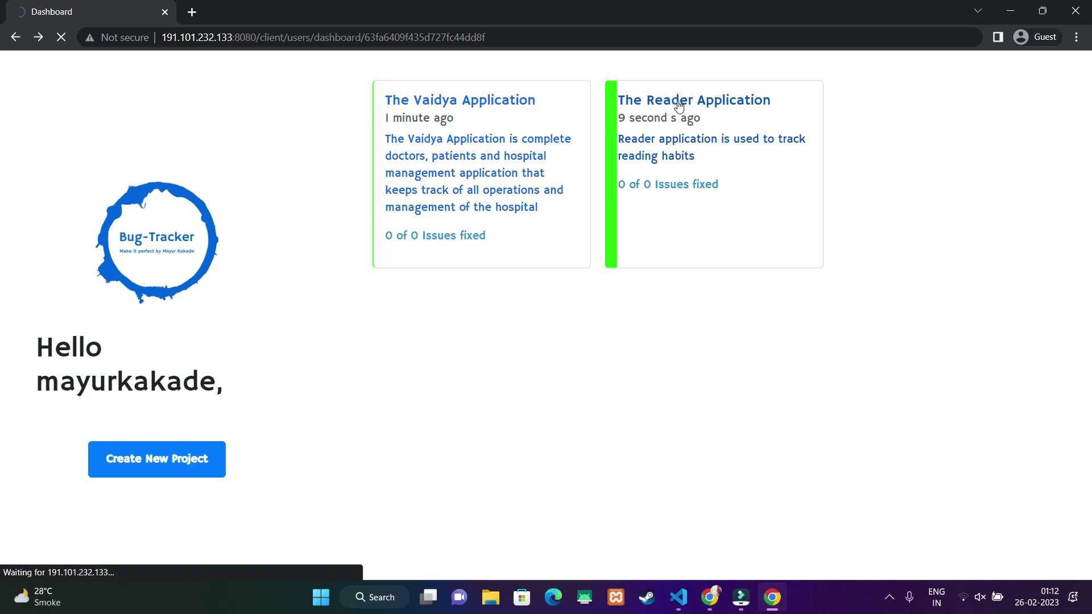
click(331, 171)
click(456, 172)
click(556, 171)
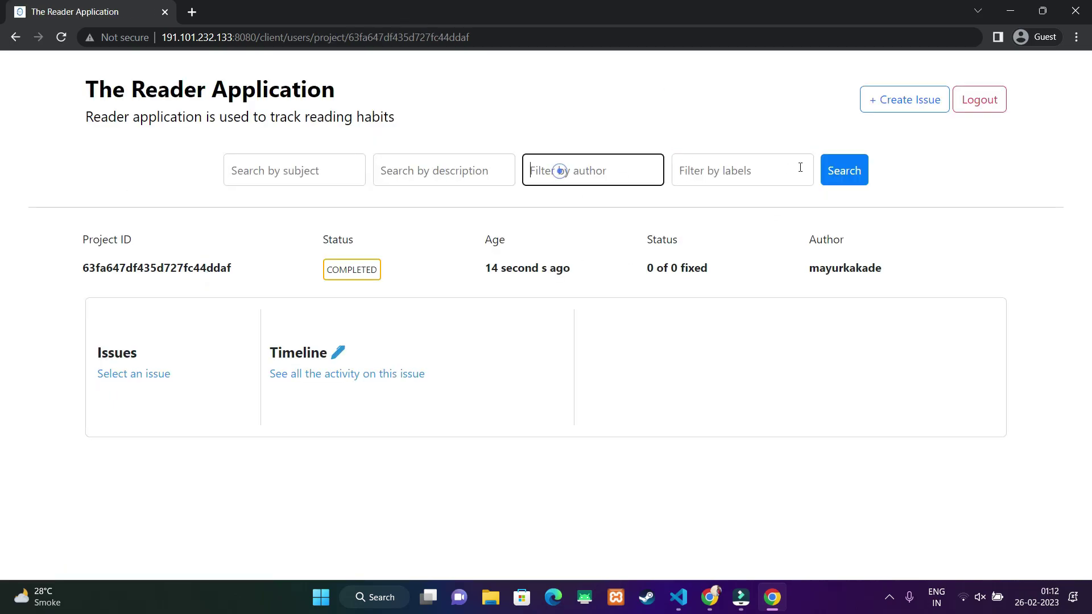
click(881, 105)
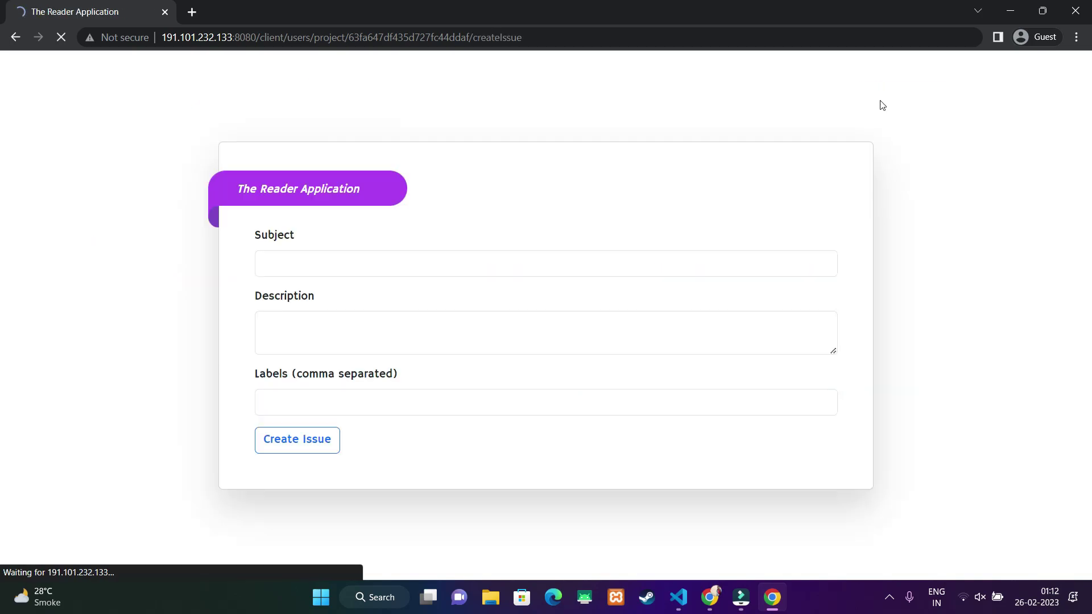
click(314, 252)
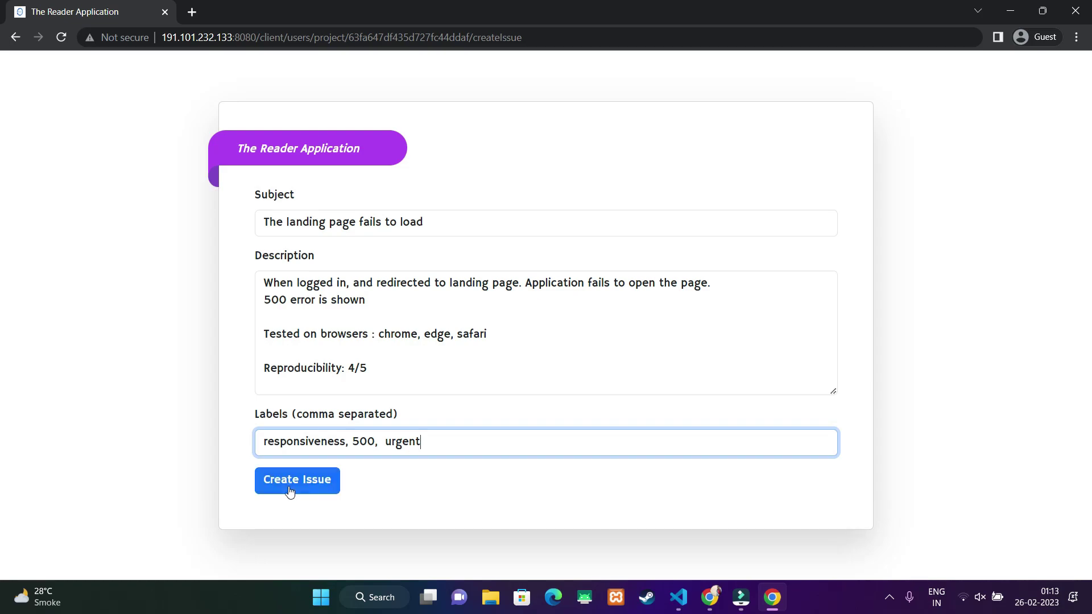
click(295, 483)
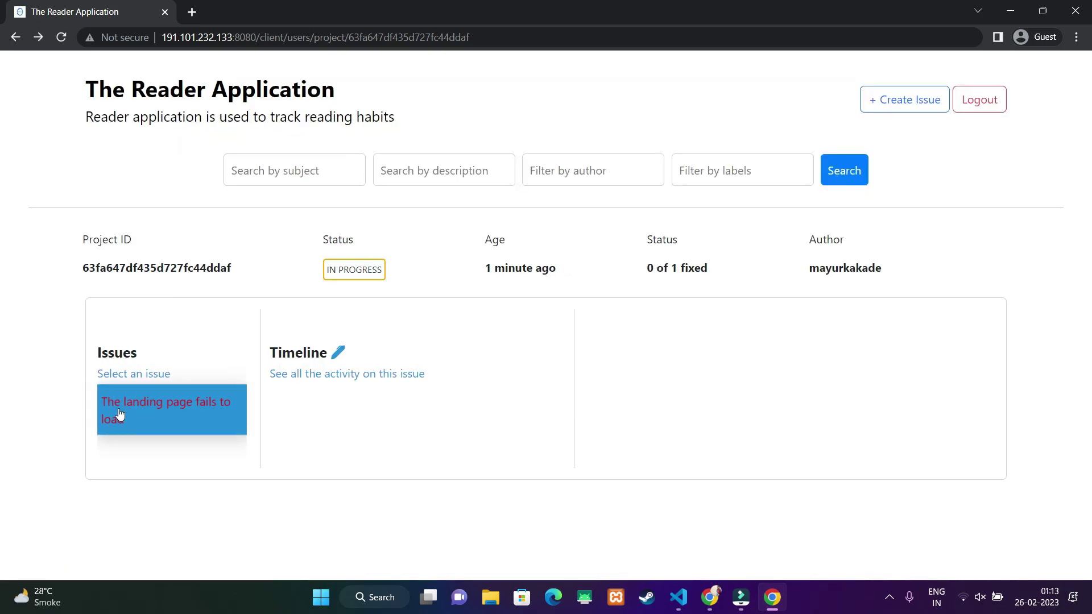
- Open the landing page issue's details and try the search and filter boxes
click(159, 406)
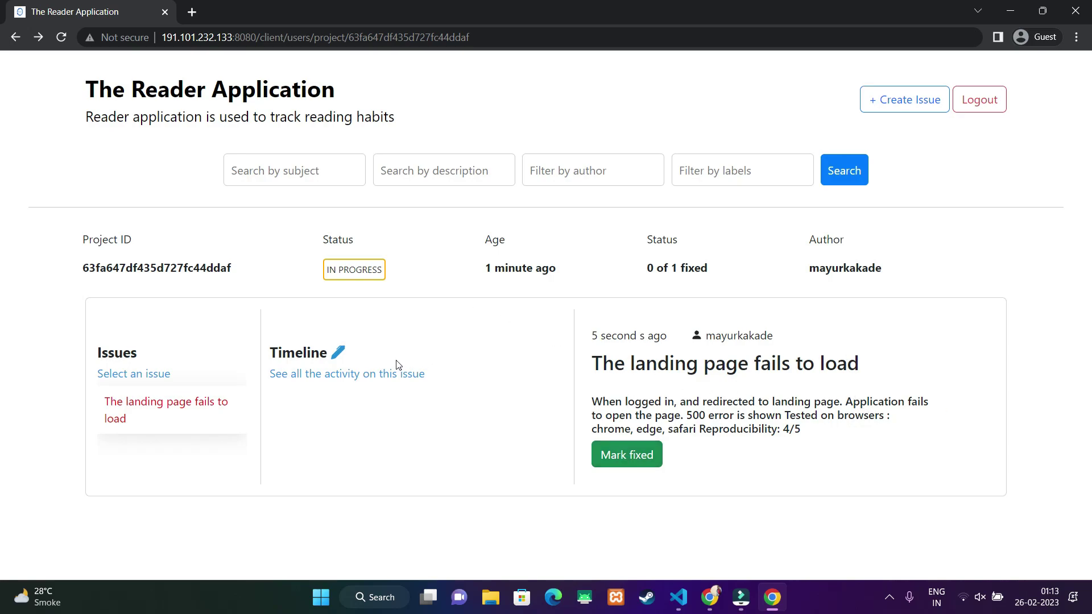
click(294, 177)
click(424, 176)
click(531, 175)
click(727, 174)
click(489, 376)
- Start a second issue titled 'Application fails to create a doctor's account' with its description
click(873, 102)
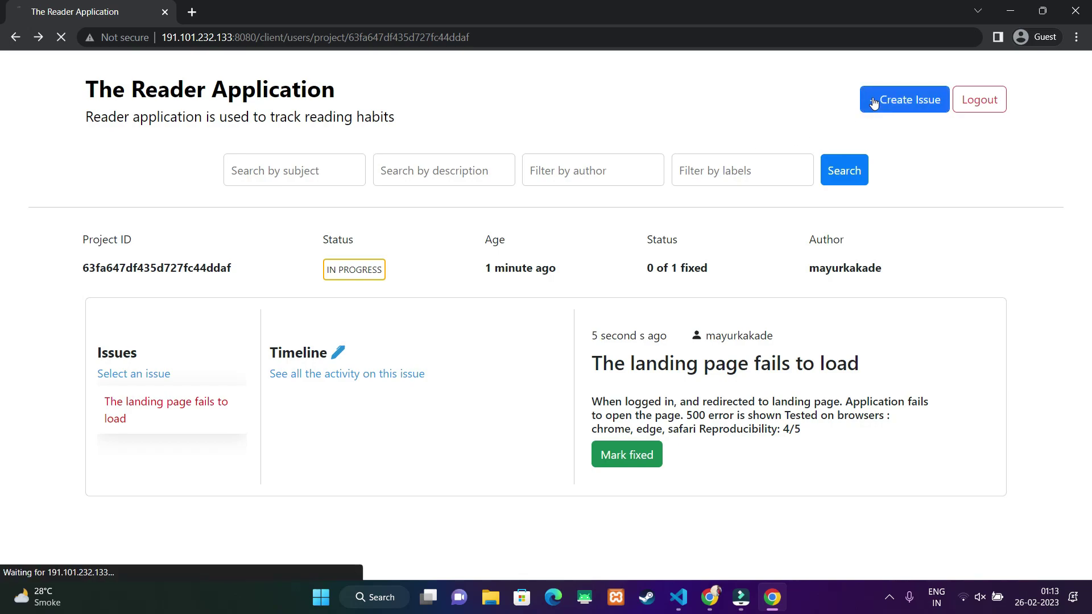
click(349, 263)
text(A)
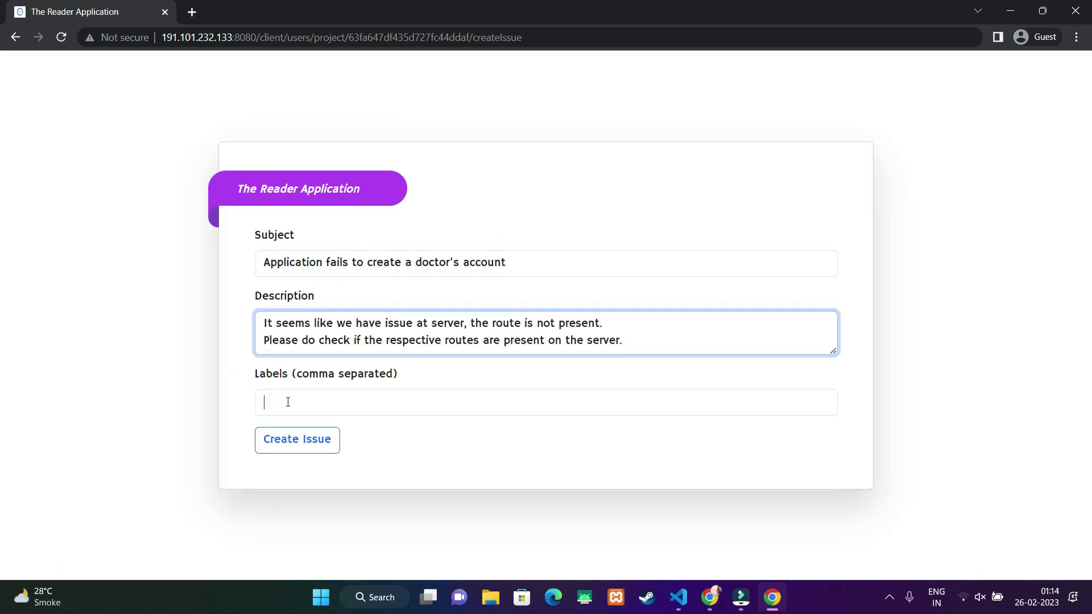
click(288, 402)
- Add the 'routes' label and submit the doctor's account issue
text(routes, server)
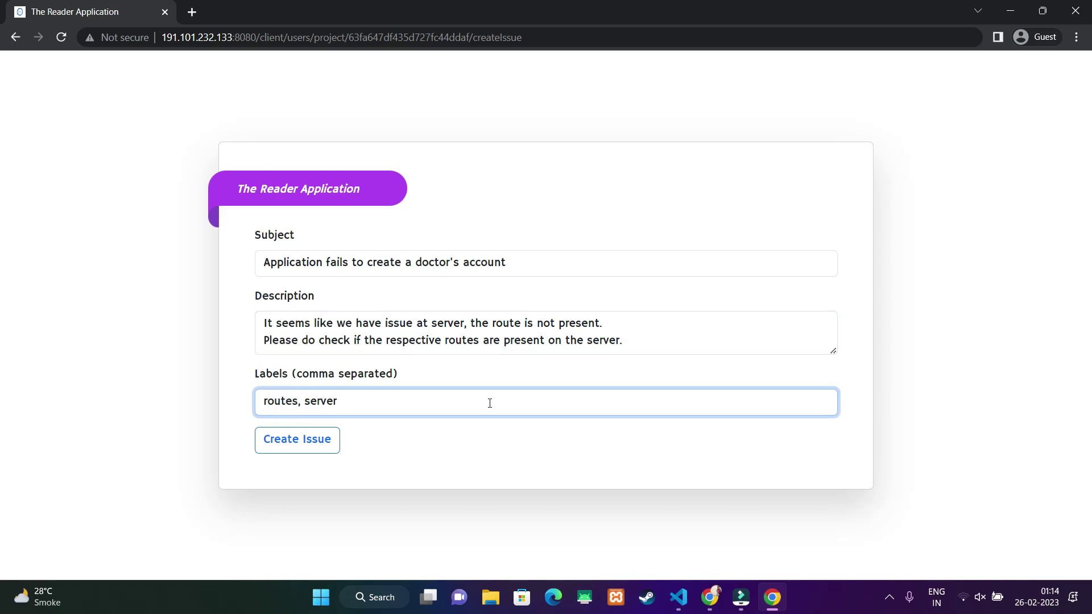
click(306, 451)
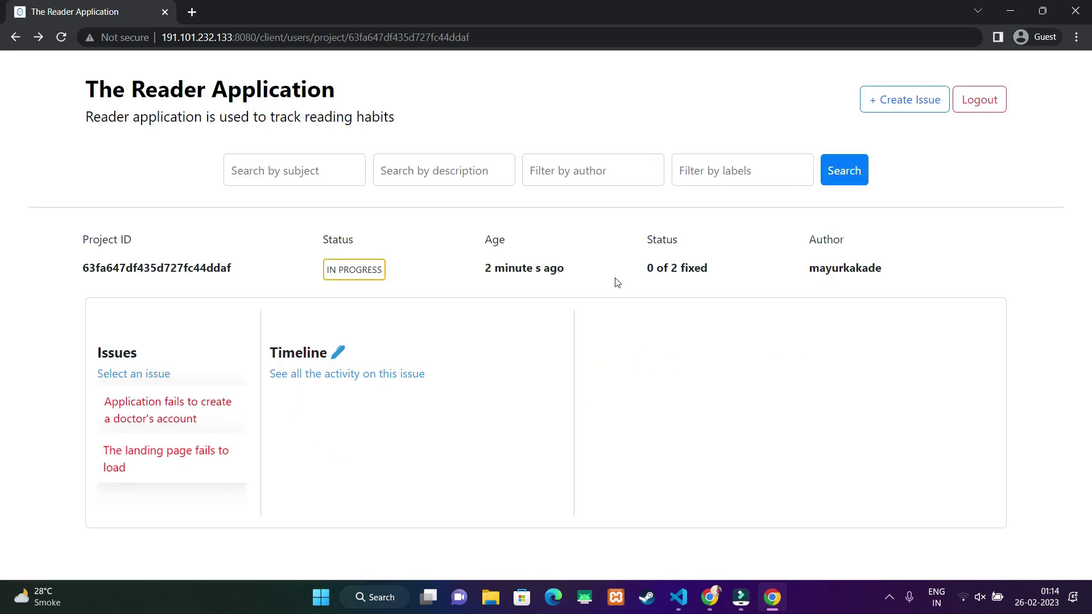
- Filter the issues by the 'server' label, then by the '500' label
click(709, 173)
text(serv)
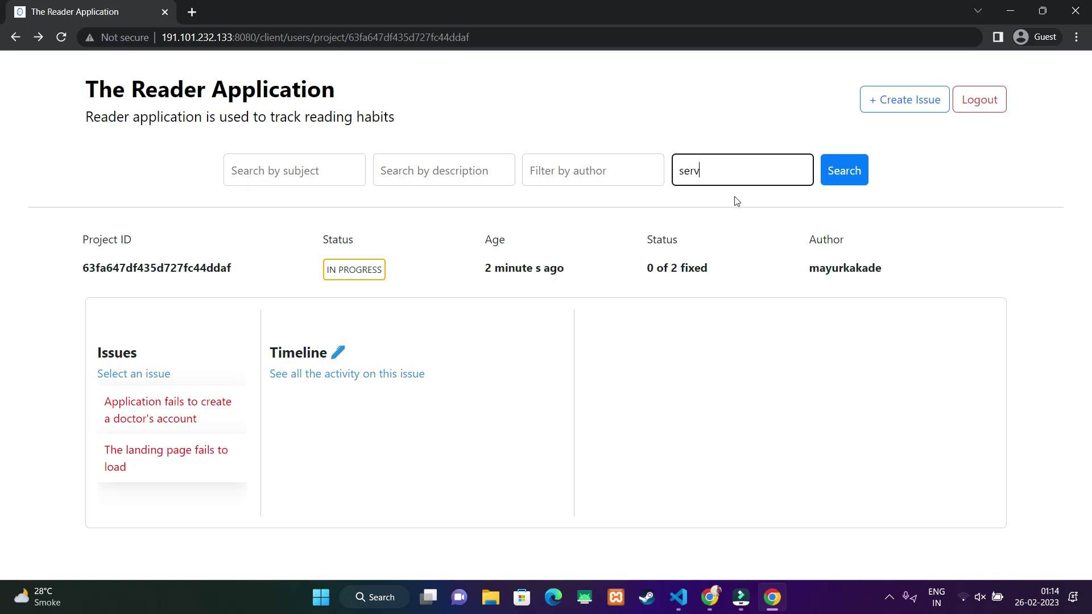
text(er)
key(Return)
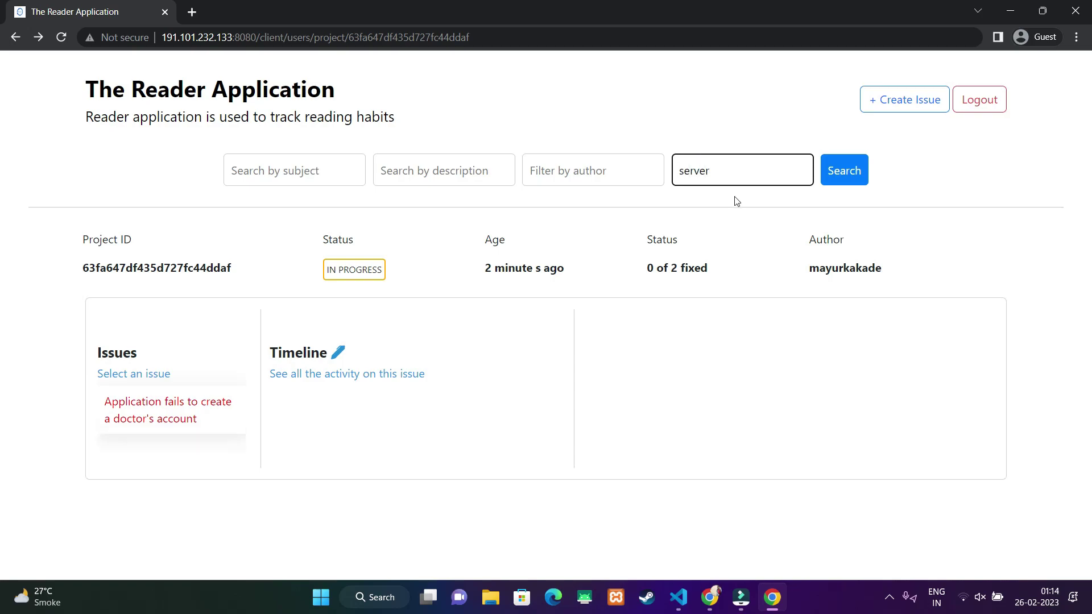
click(700, 171)
double_click(703, 171)
text(500)
click(845, 171)
- Clear the label filter to list all issues and open the landing page issue
click(688, 170)
double_click(697, 170)
key(BackSpace)
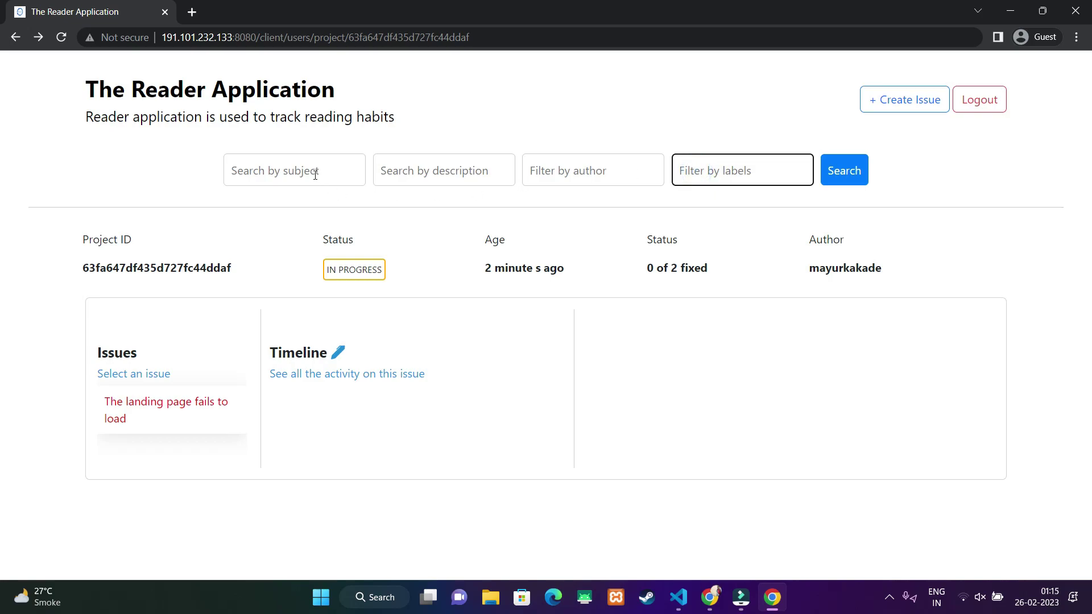
click(844, 171)
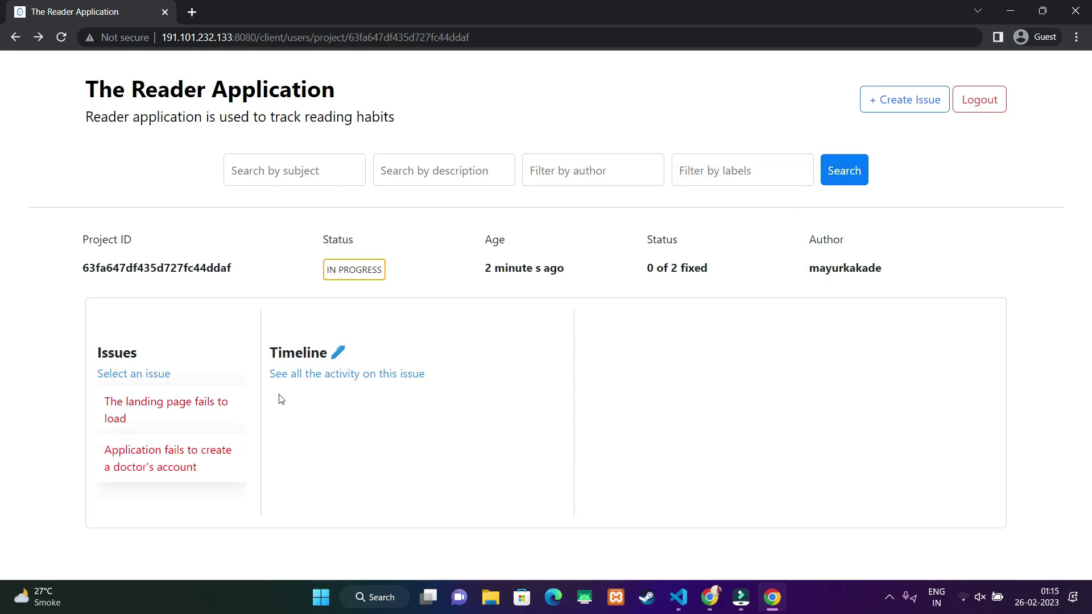
click(163, 418)
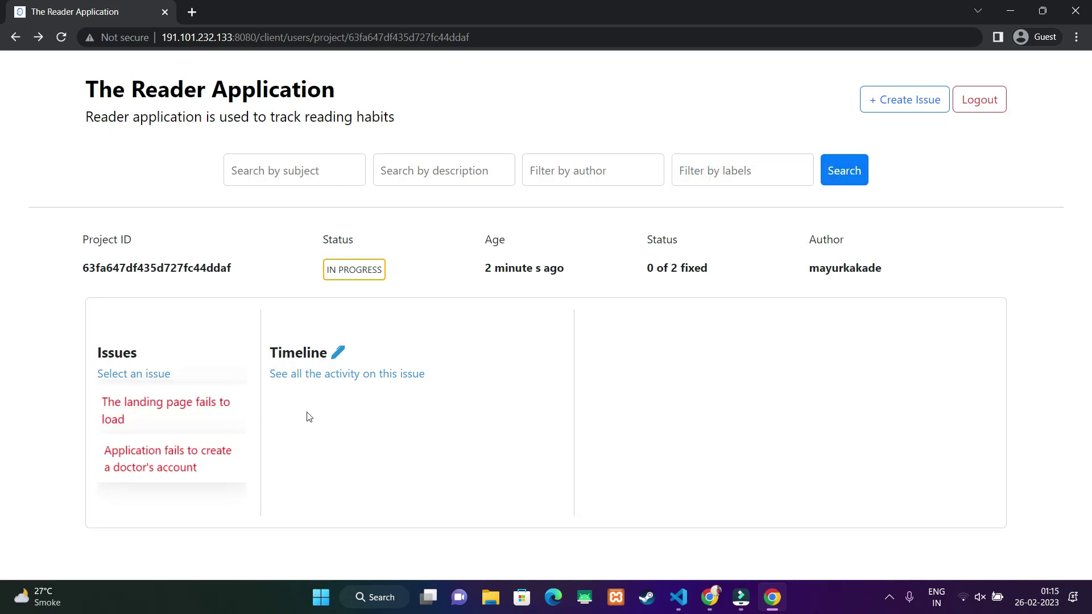
- Add the timeline comment 'I have tried on laptop, ipad and mobile. The issue…' to the landing page issue
click(145, 466)
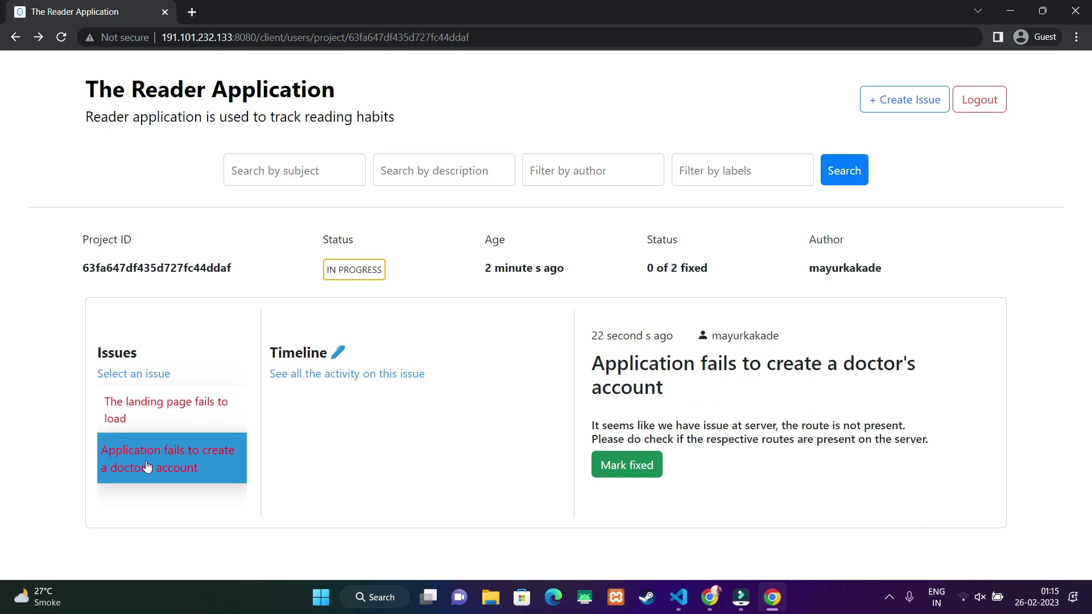
click(144, 404)
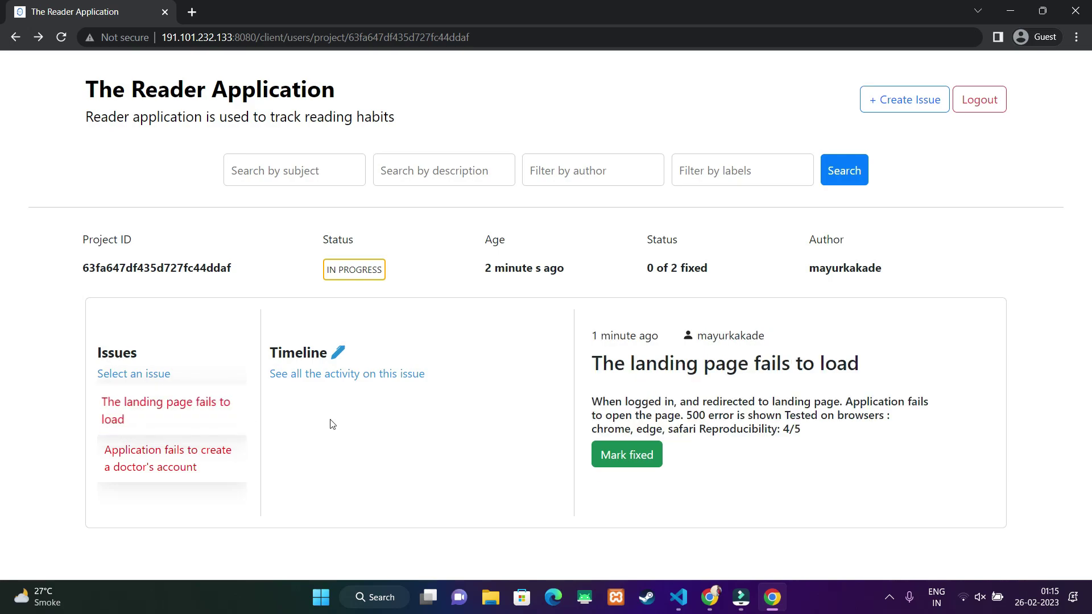
click(338, 353)
click(328, 401)
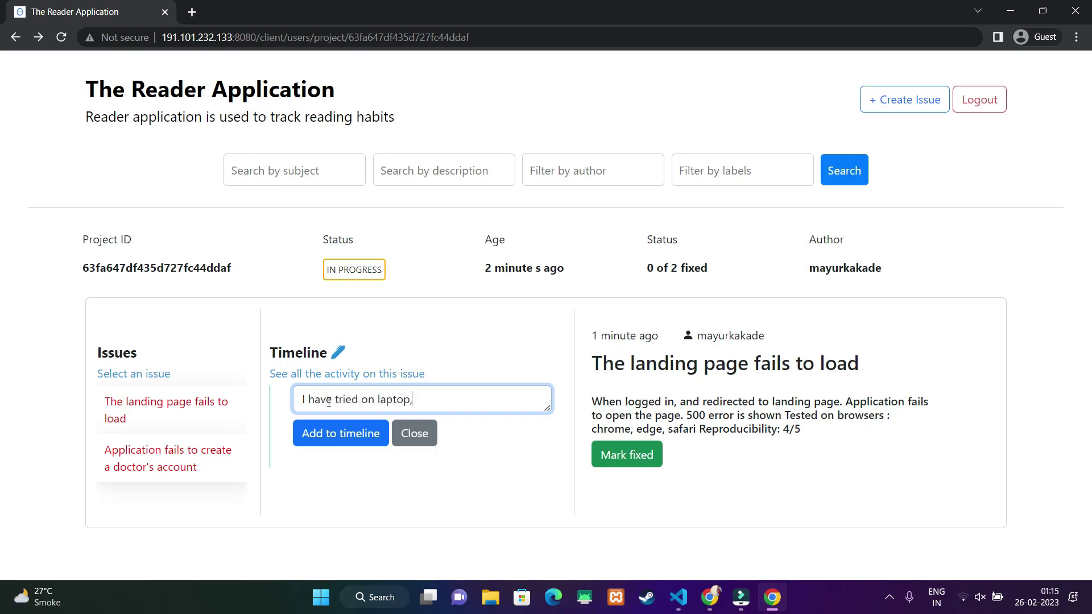
text(I have tried on laptop, ipad and mobile. The i)
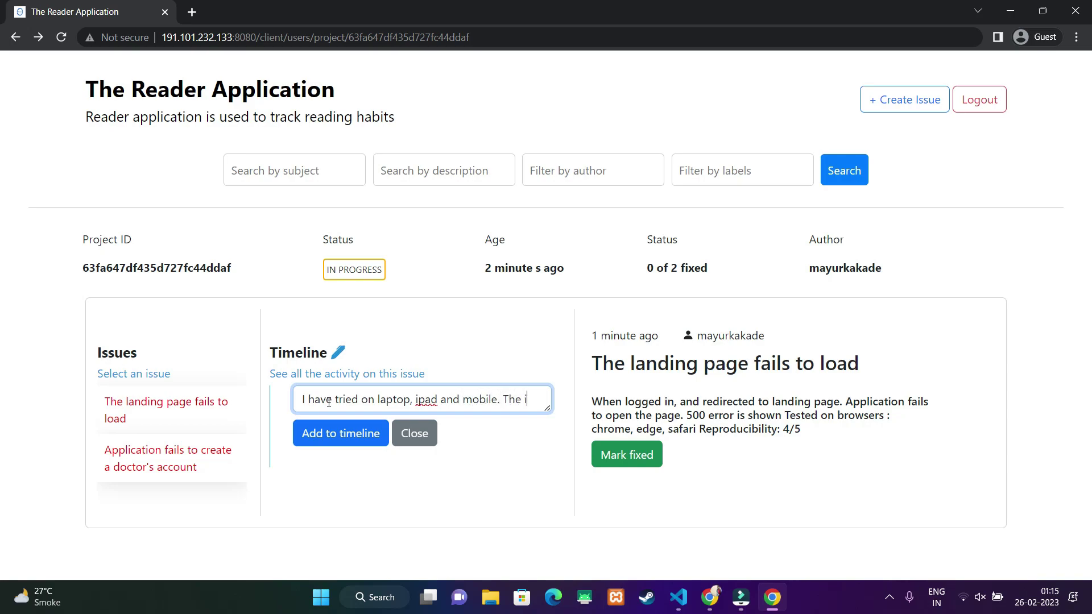
text(ssue is consistent on all the devices.)
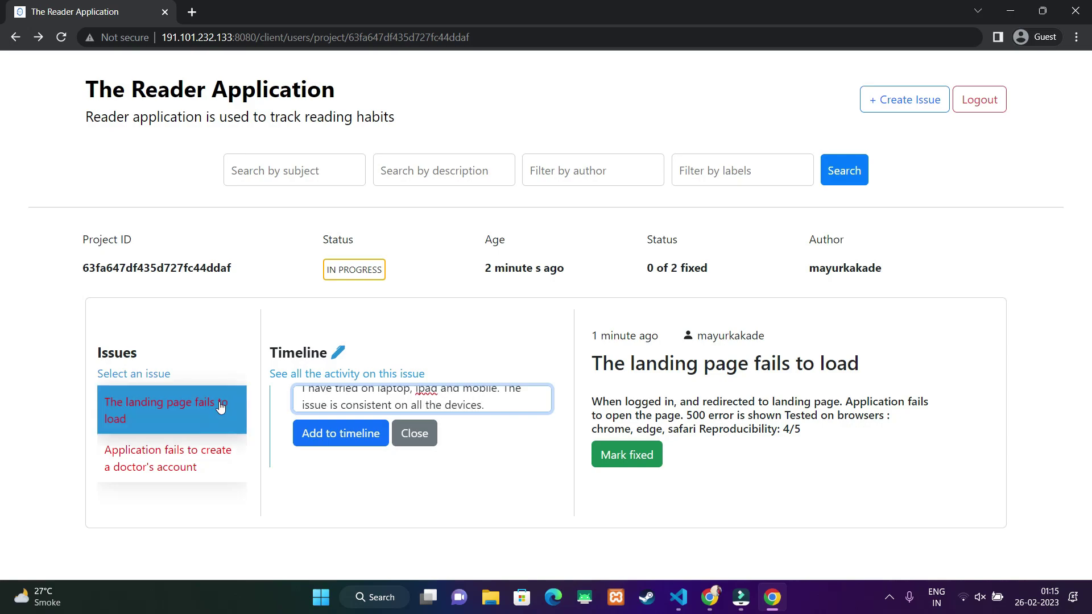
click(339, 439)
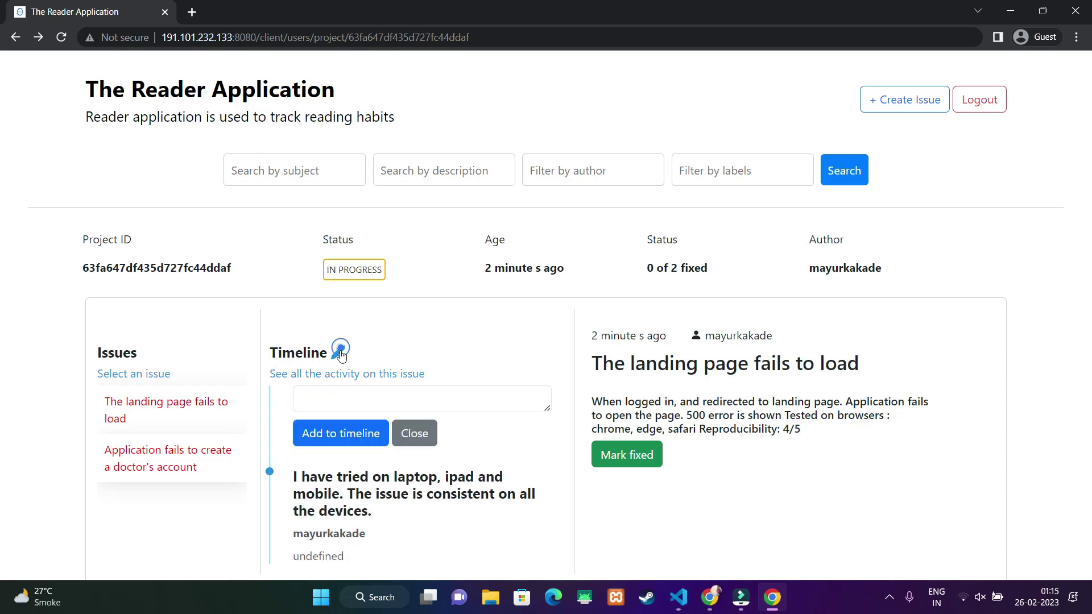
- Post the note 'I found the fix, it was issue in js file. fixed in revision #12124' and mark the landing page issue fixed
click(341, 397)
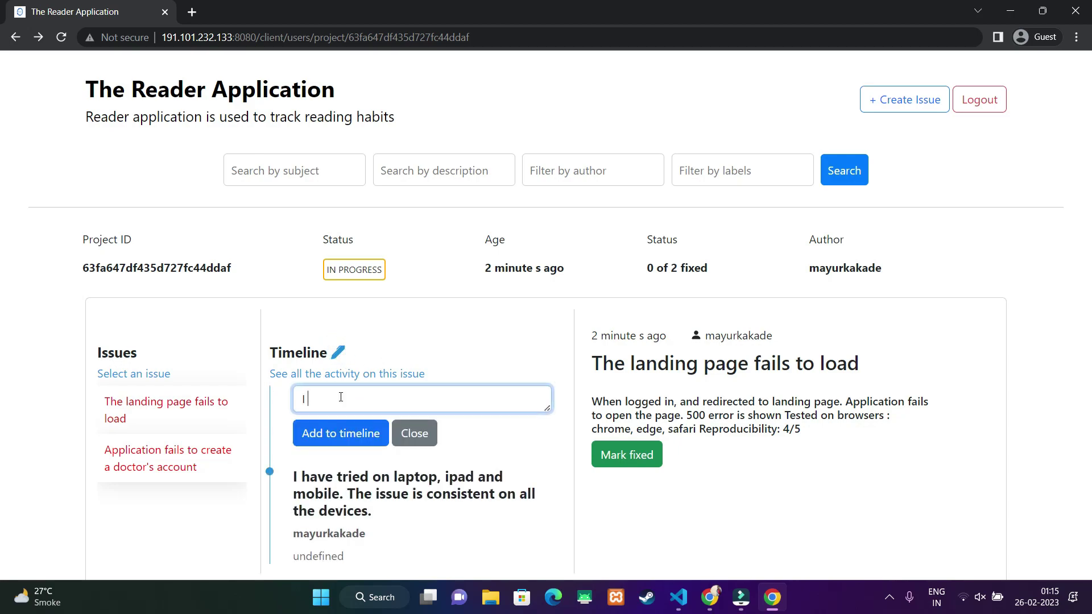
text(I found the fix, it was issue)
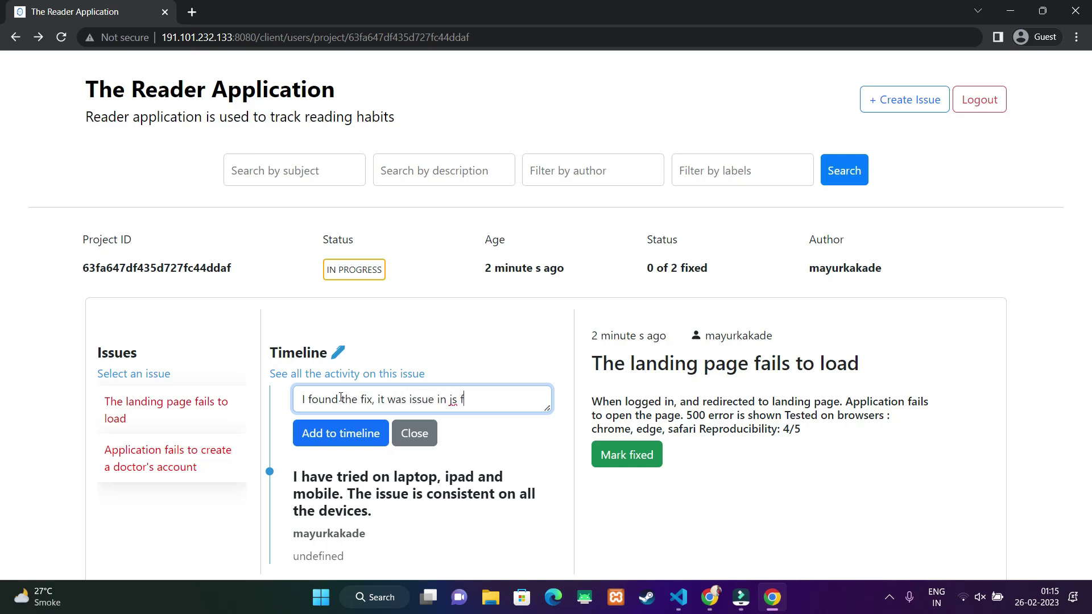
text(in js file. fixed in revision #12124)
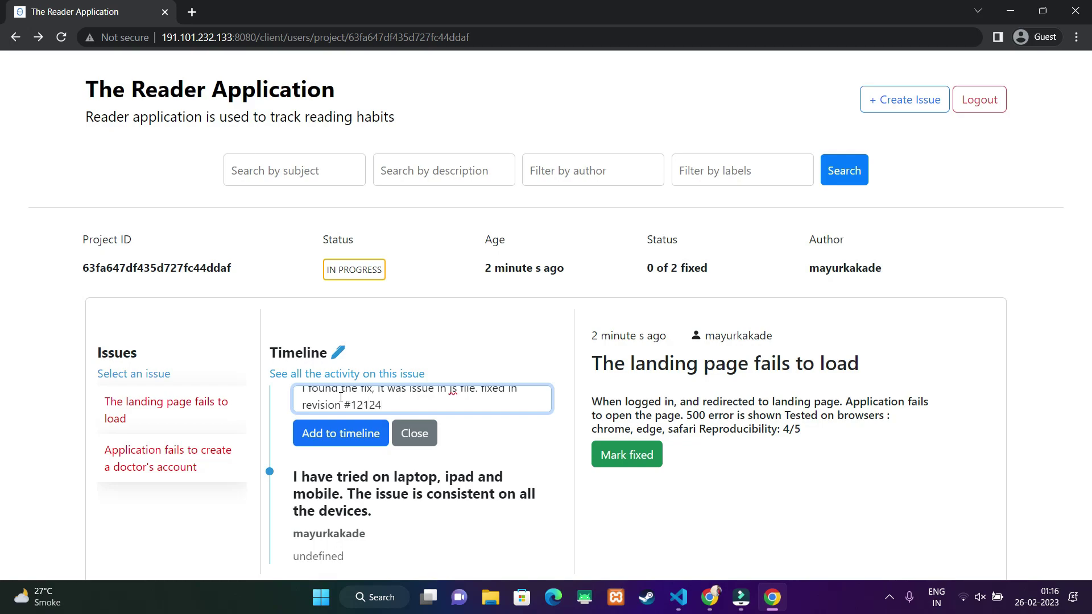
click(348, 439)
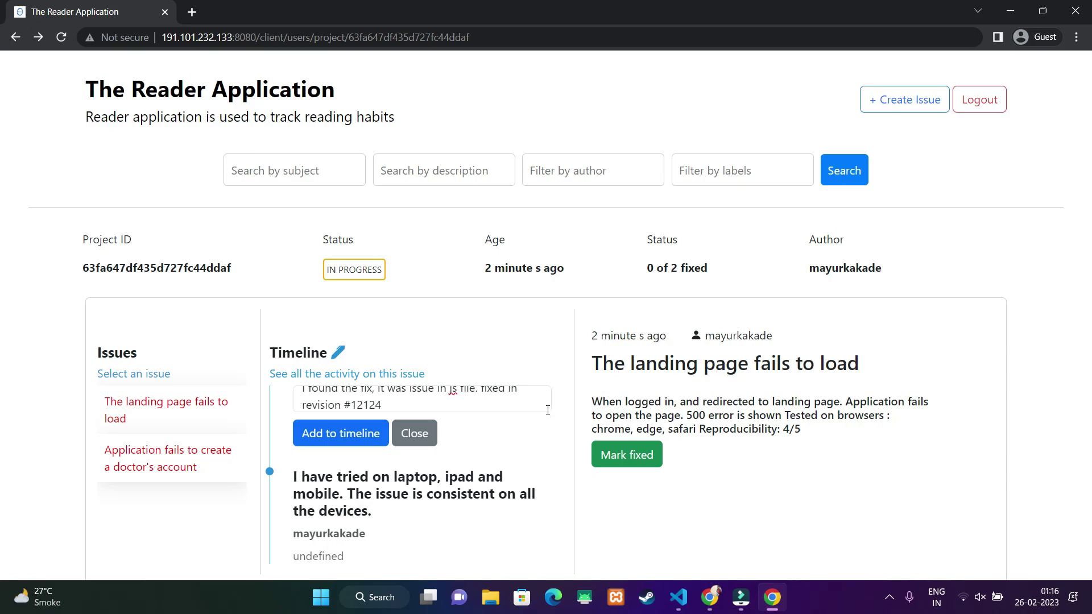
scroll(465, 452, down, 2)
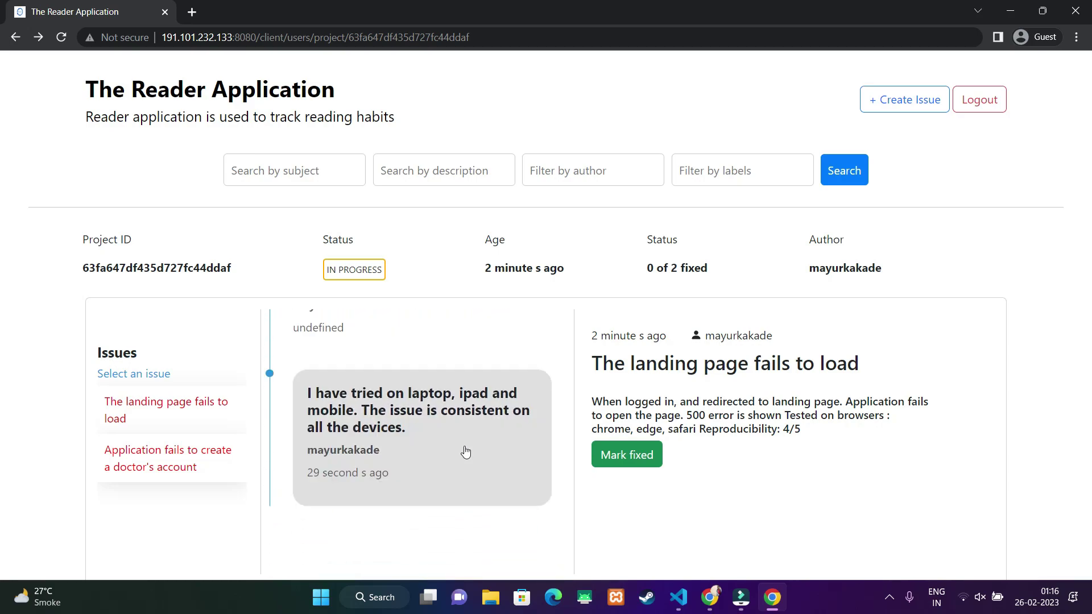
click(624, 459)
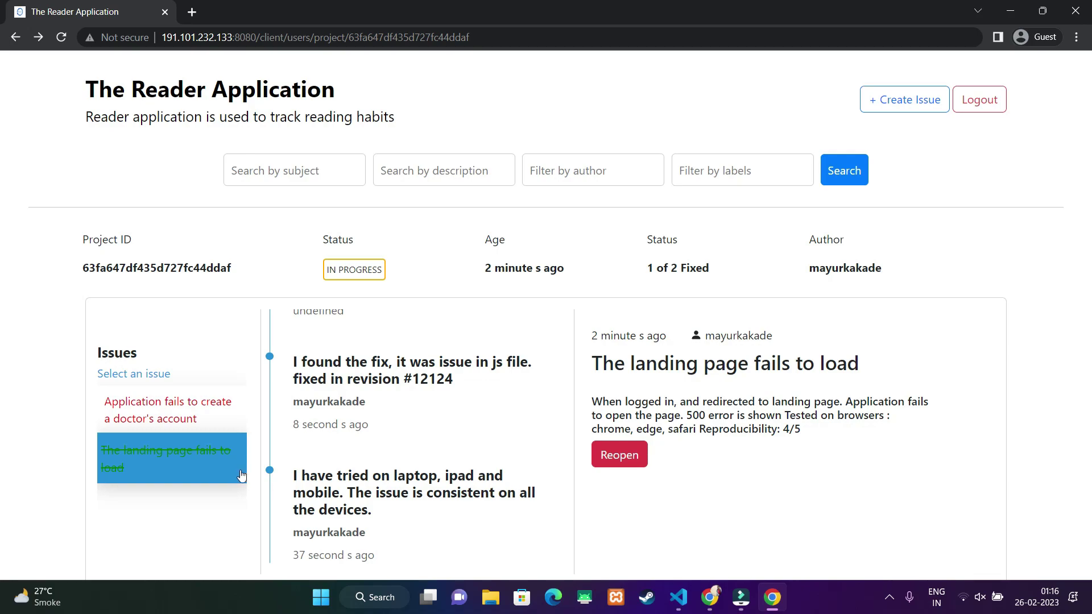
- Mark the doctor's account issue fixed so the project reaches 2 of 2 Fixed
click(139, 412)
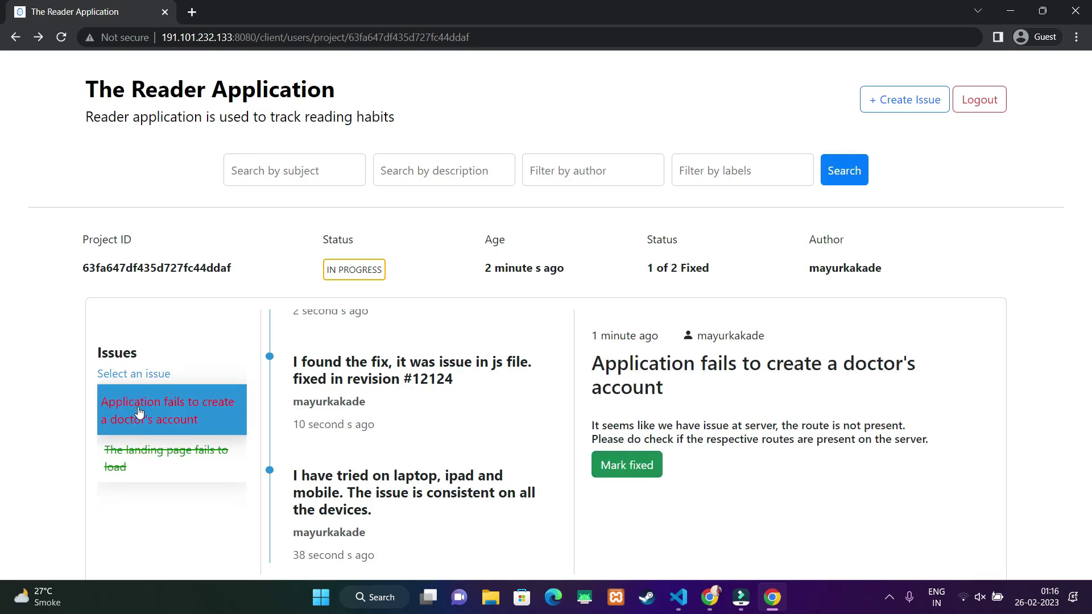
click(159, 451)
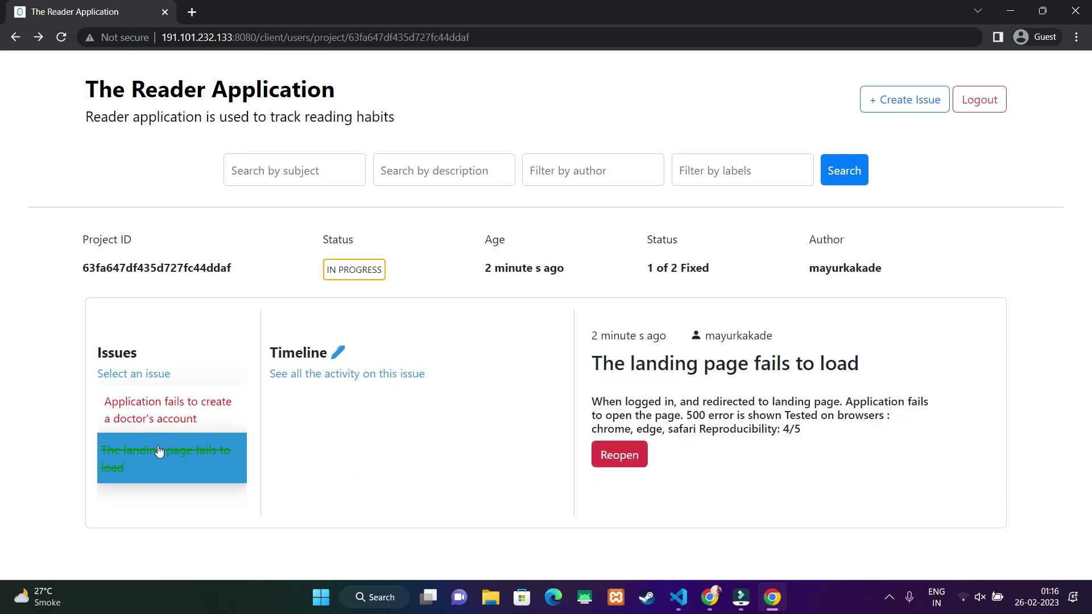
click(164, 417)
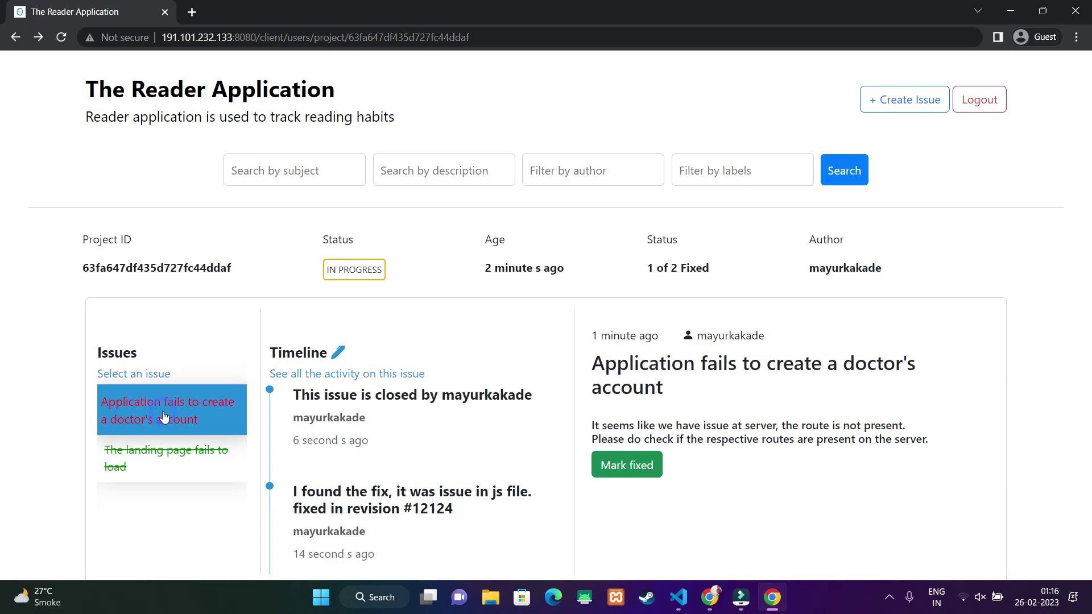
click(623, 470)
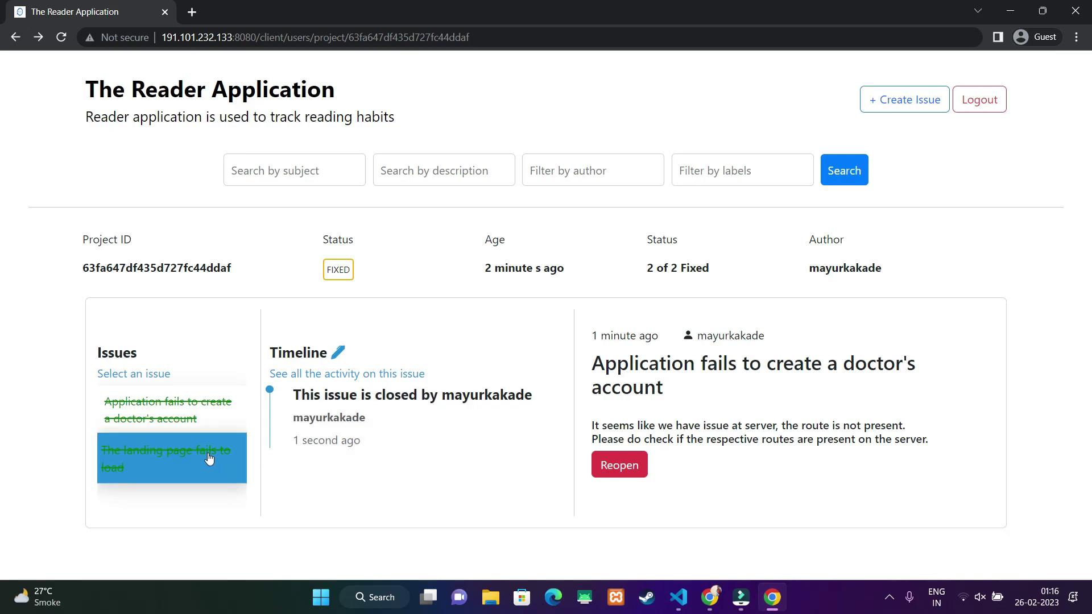
- Add the timeline comment 'Fixed issue revision #45456' to the doctor's account issue
click(340, 353)
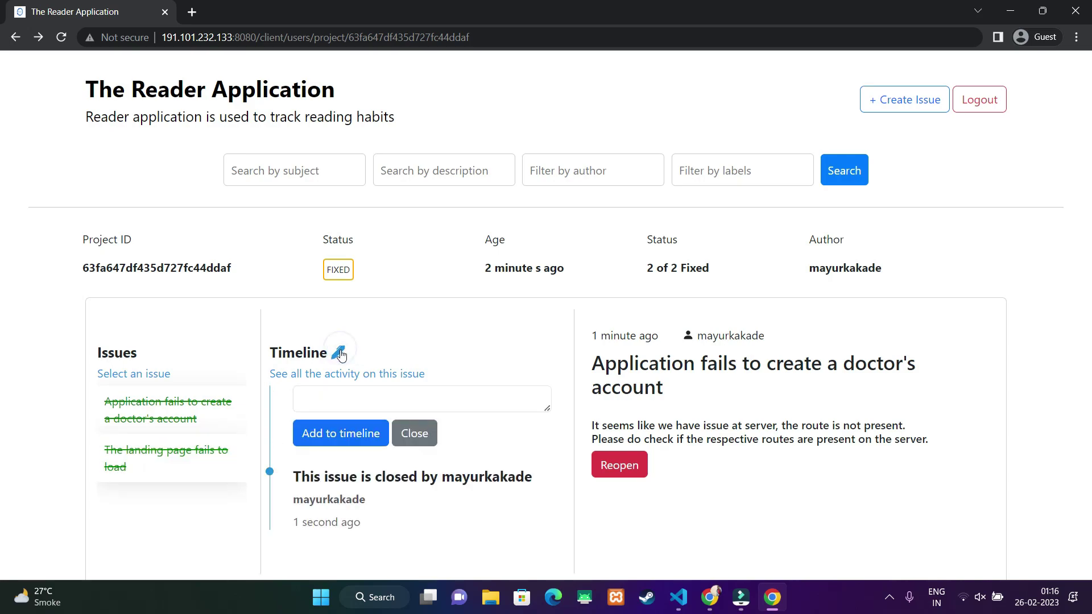
click(338, 398)
text(Fixed issue)
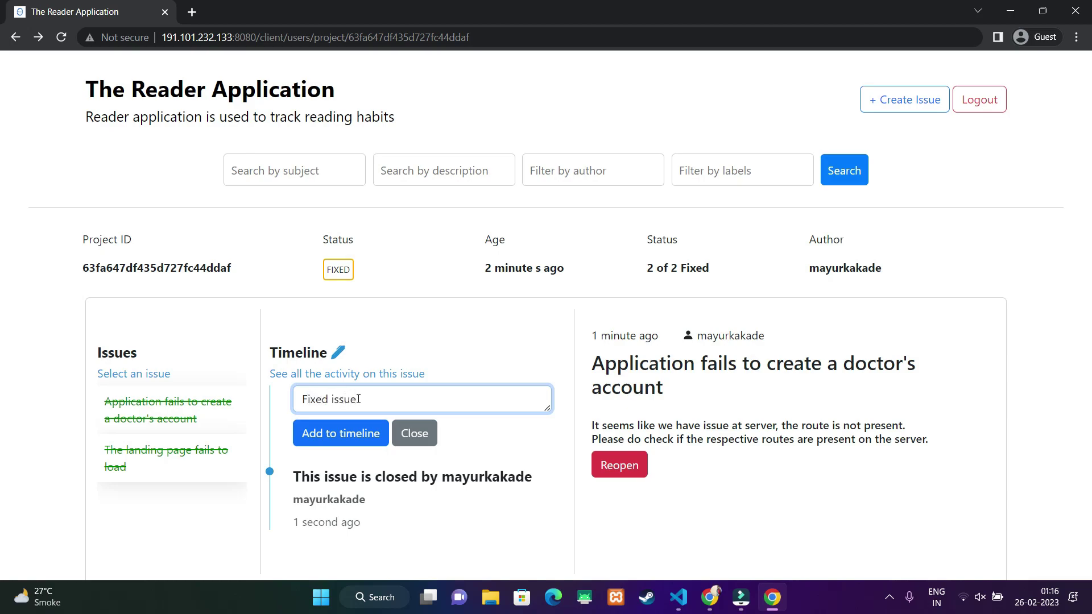
text( revision #45456)
click(347, 435)
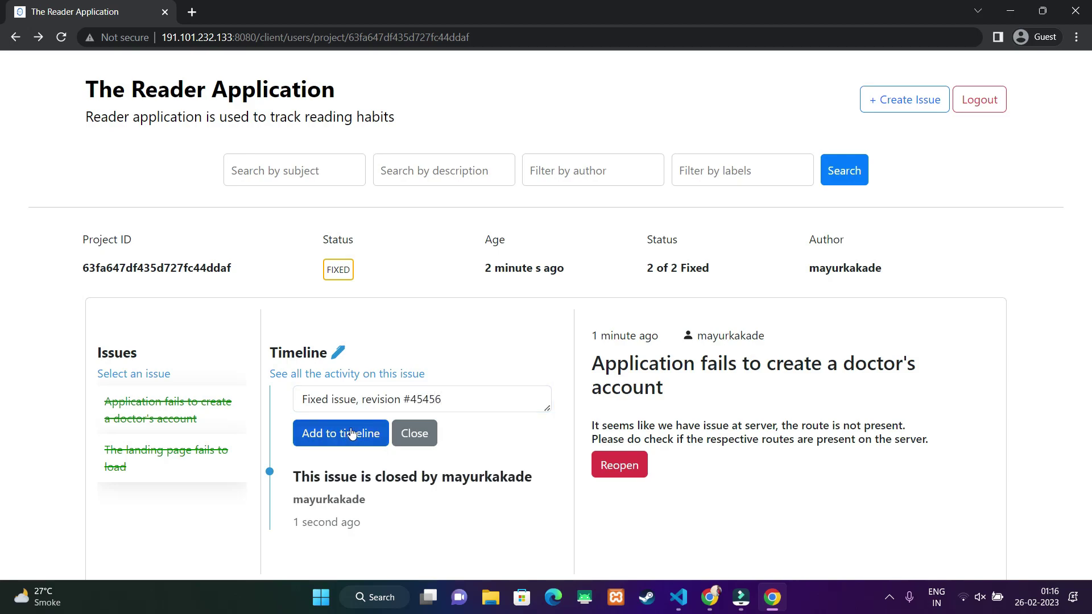
click(201, 445)
- Copy 'When logged in' from the landing page issue's description and run a description search with it
scroll(427, 422, down, 3)
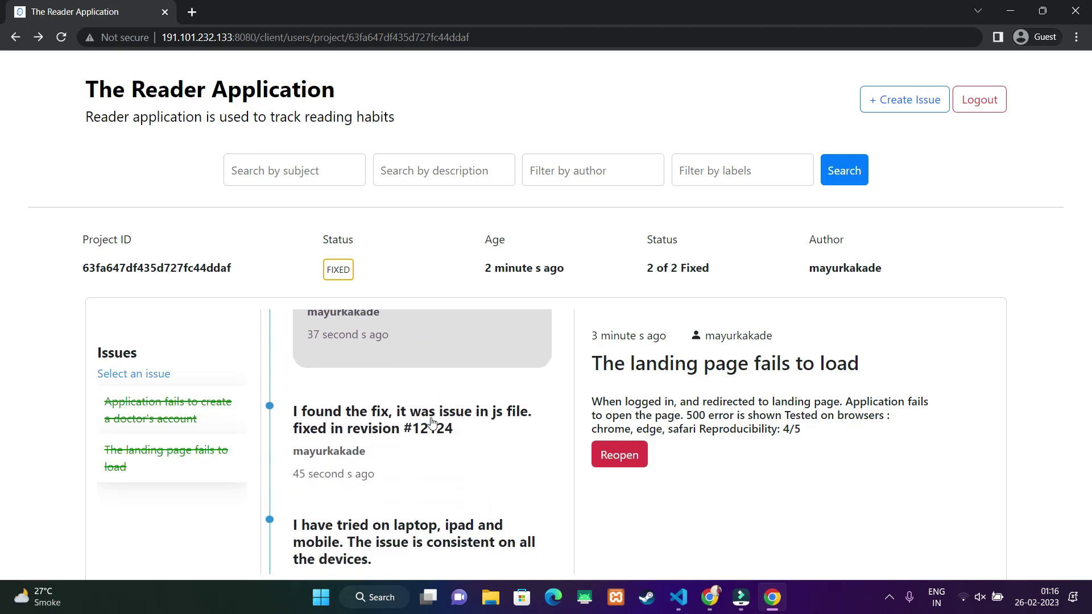
drag(593, 406, 673, 401)
key(ctrl+c)
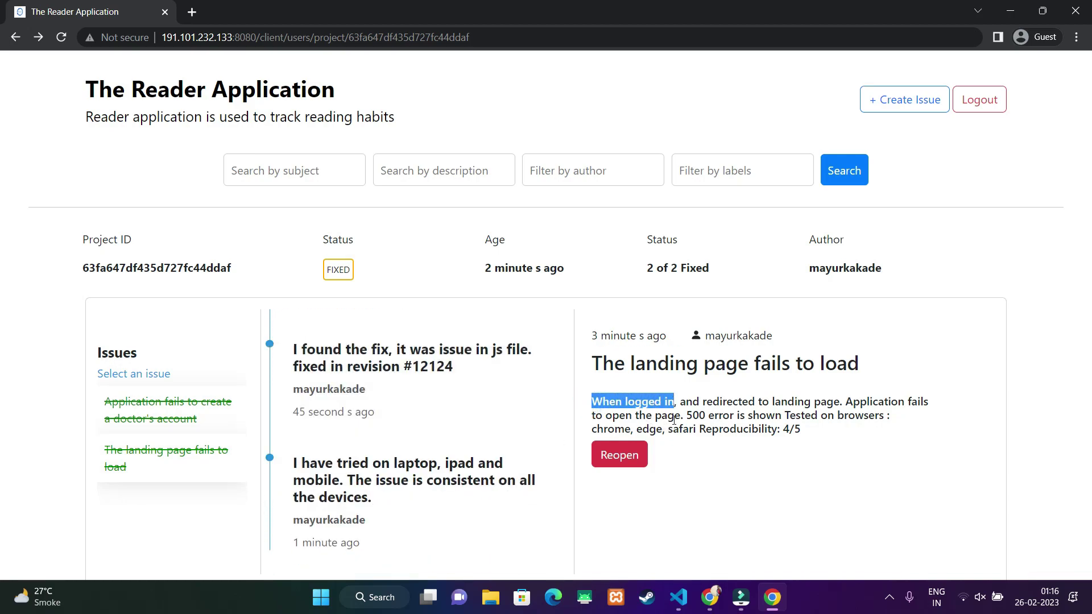
click(699, 415)
click(833, 364)
click(464, 172)
key(ctrl+v)
click(834, 173)
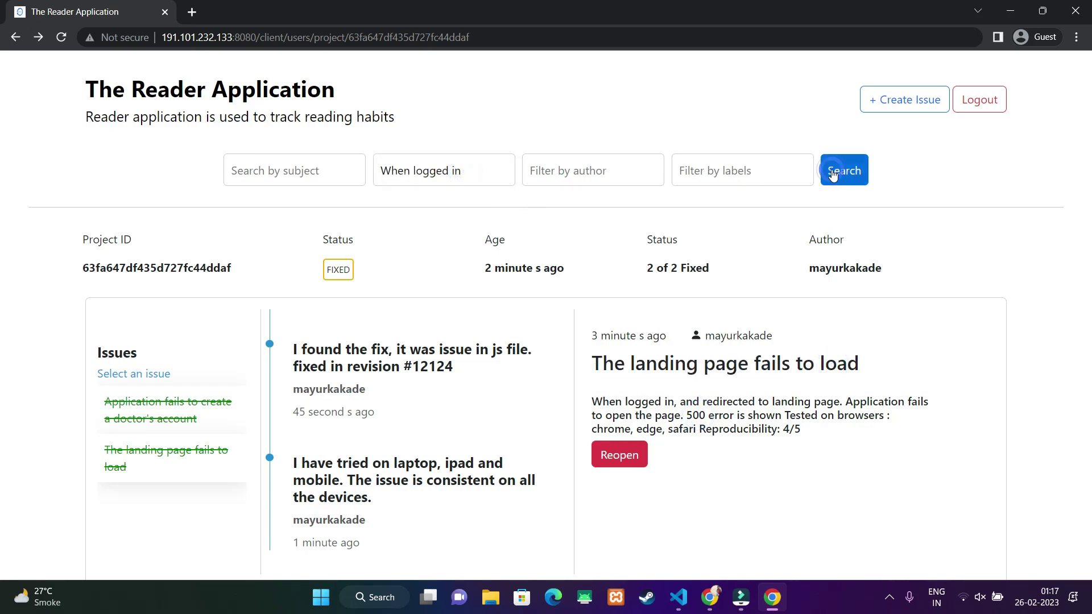